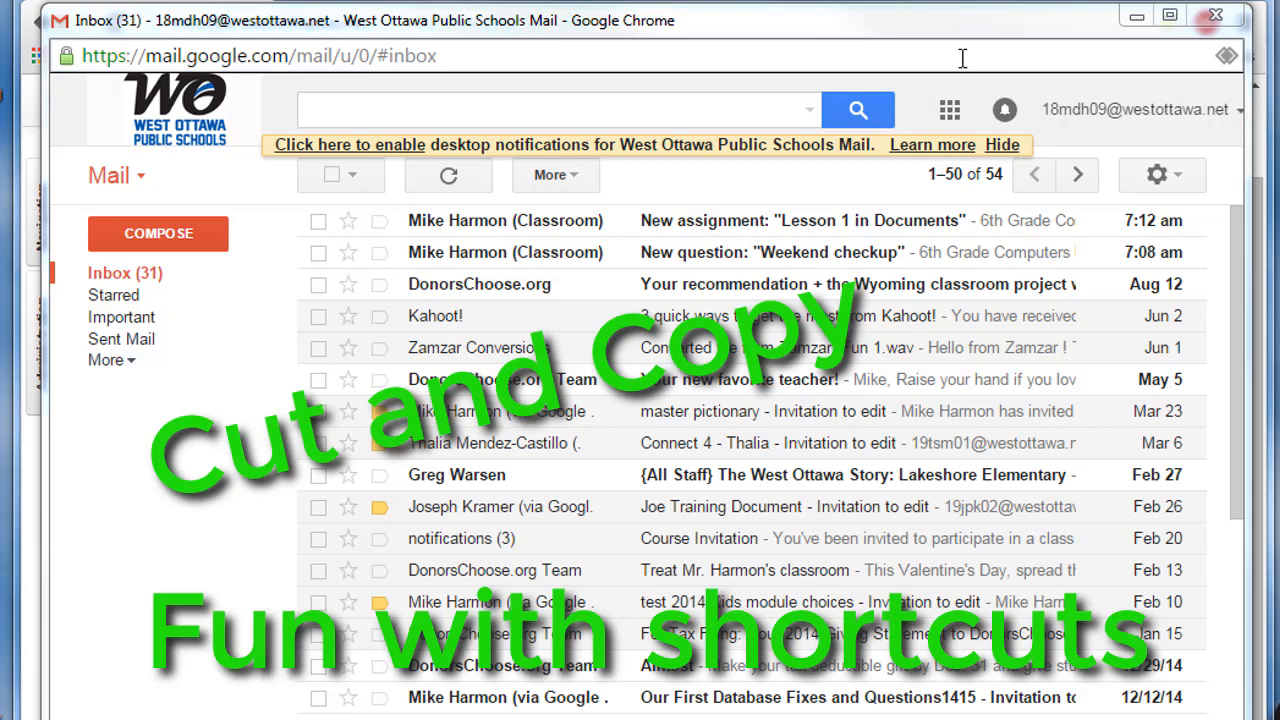
Switch from the inbox to Google Docs, create a blank document and enter "Tic Tac Toe" on its first line
left_click(950, 112)
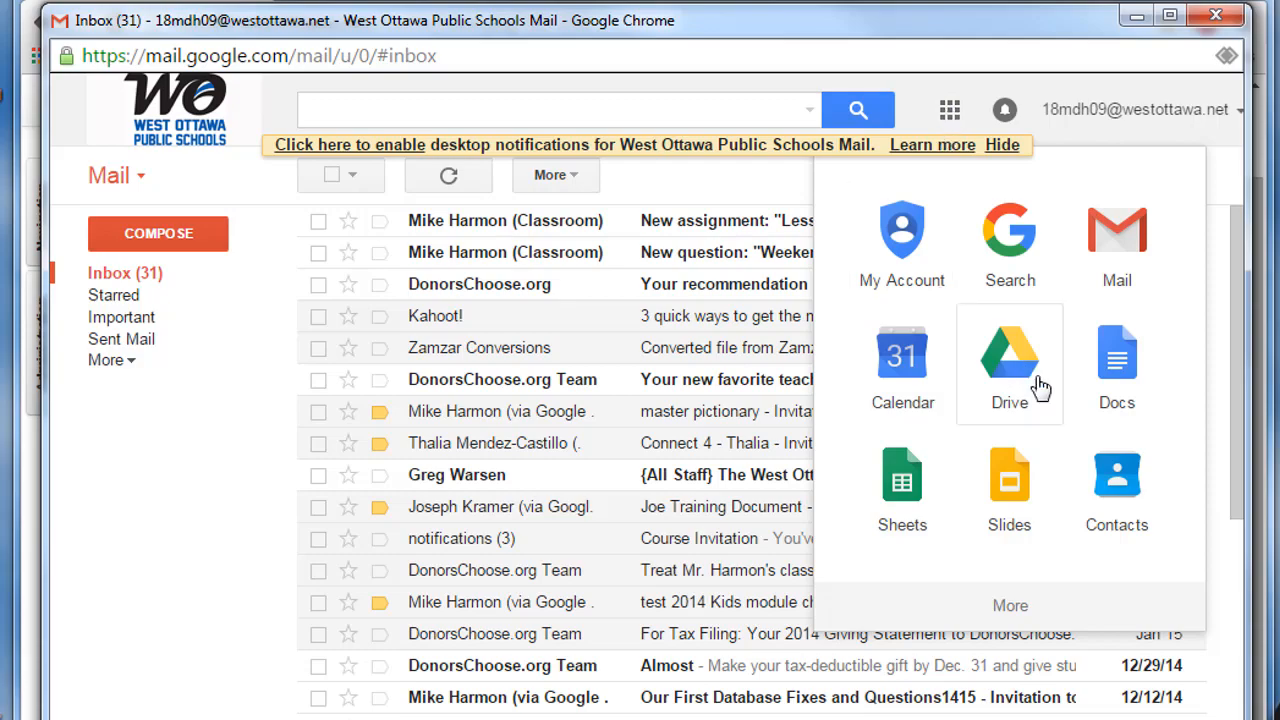
left_click(1122, 375)
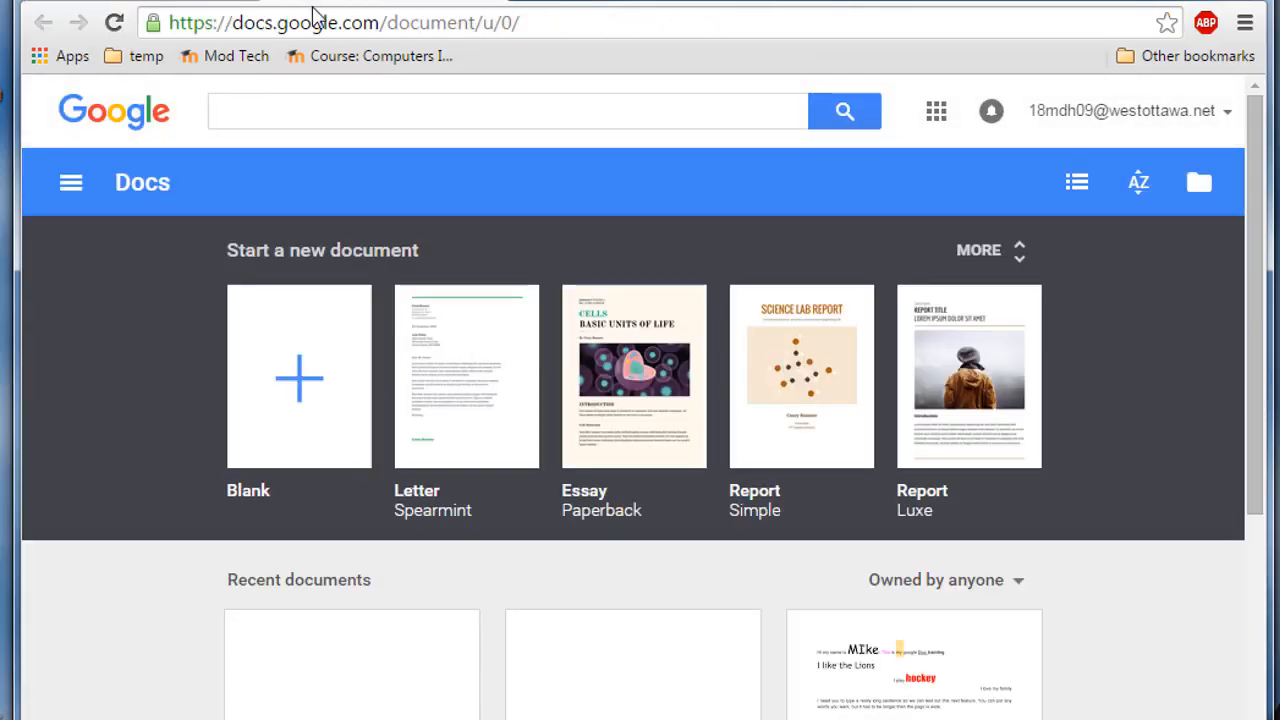
left_click(292, 397)
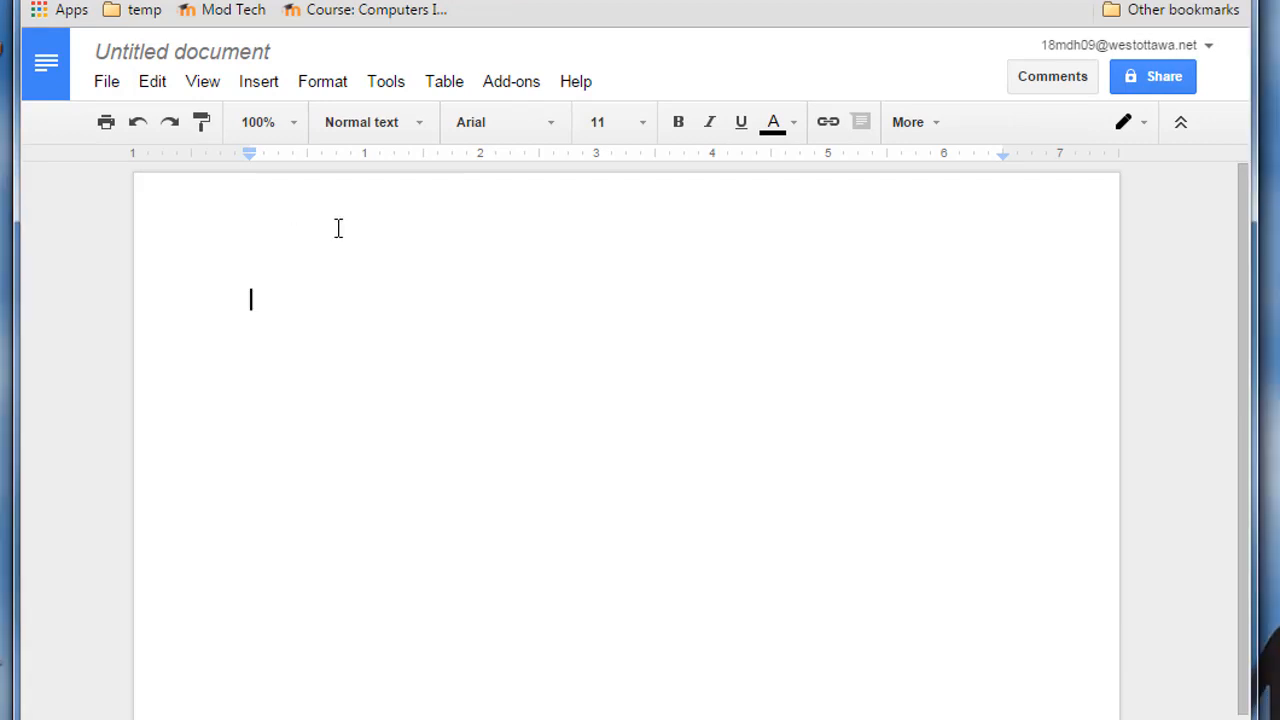
type("Tic Tac Toe")
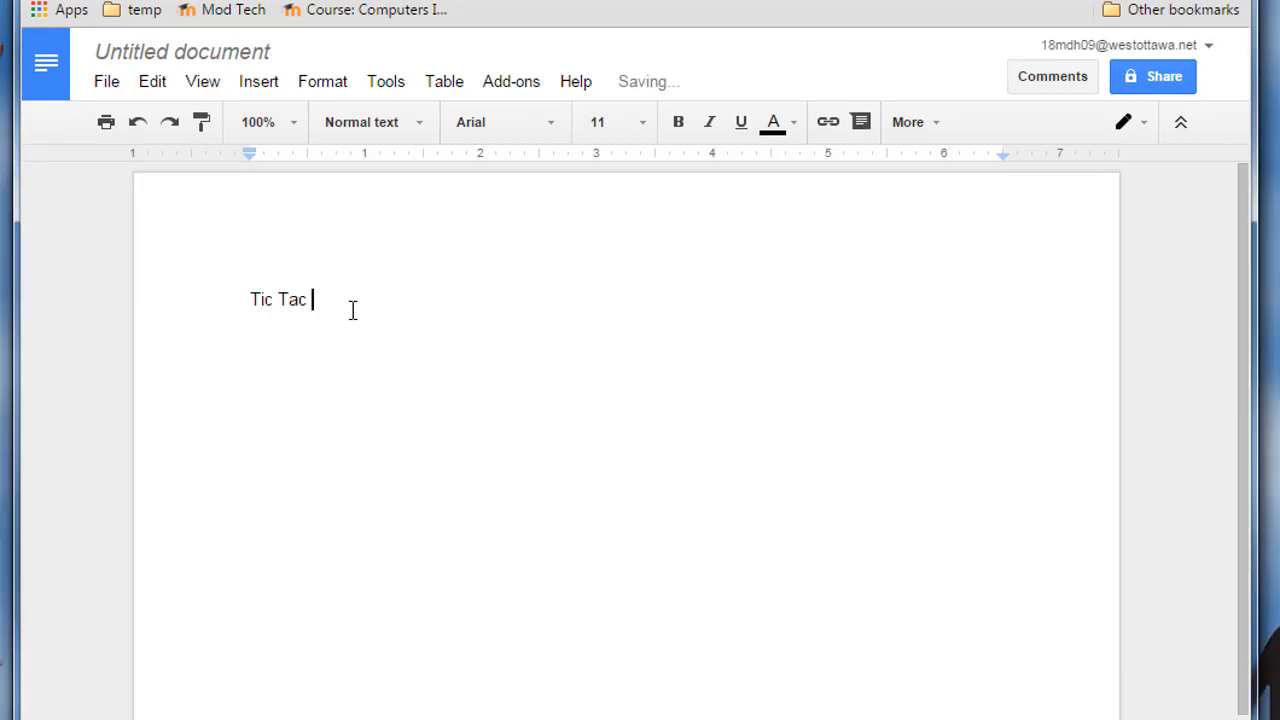
Rename the document "Tic Tac Toe MDH"
left_click(168, 52)
left_click(224, 45)
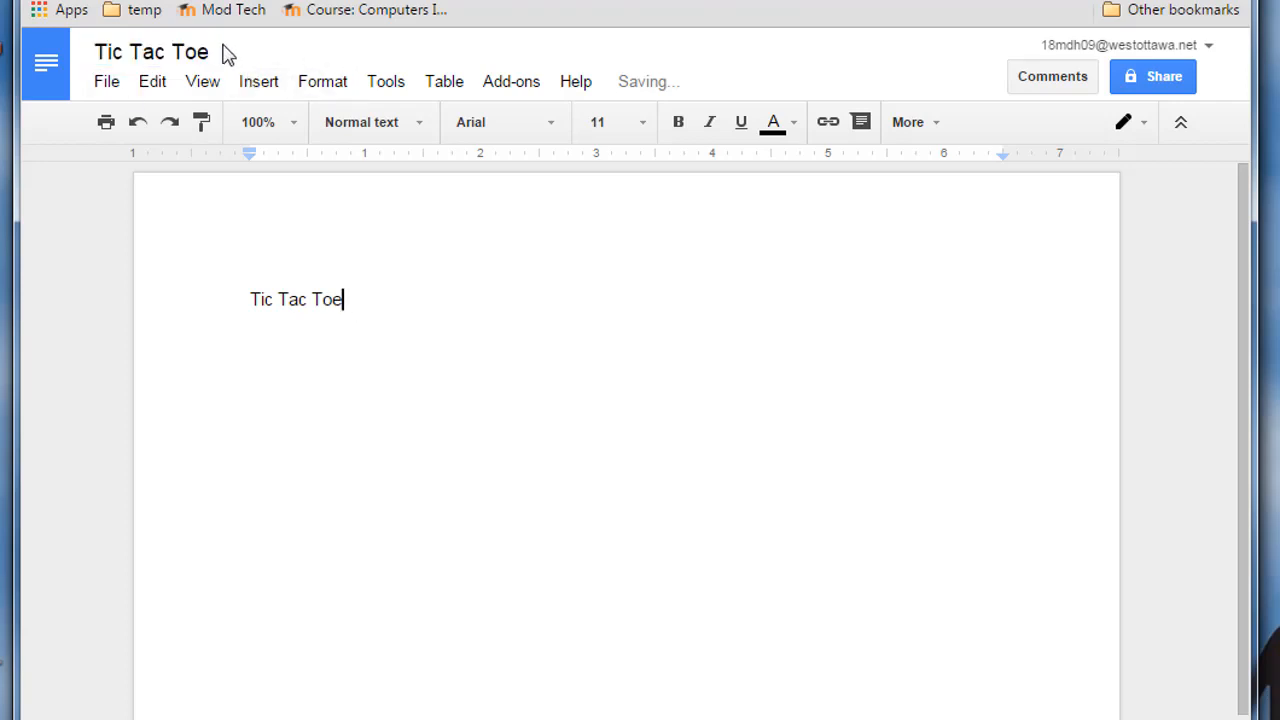
left_click(206, 46)
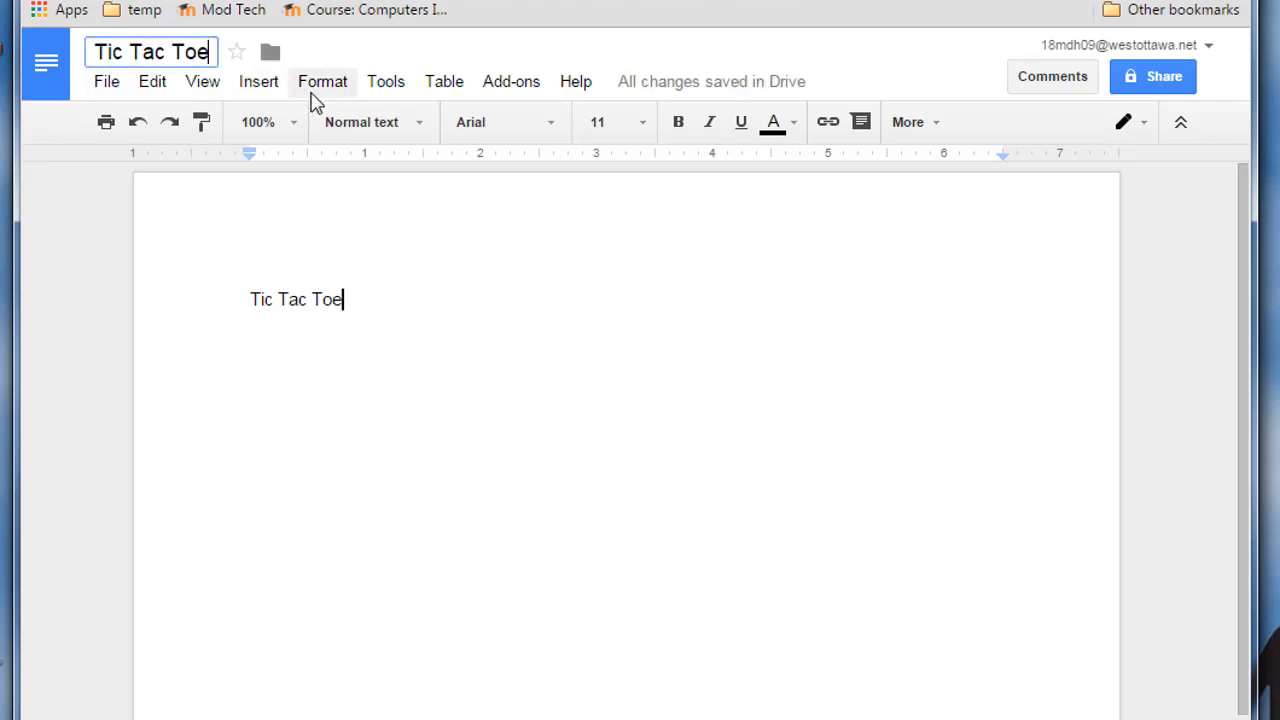
type("MDH")
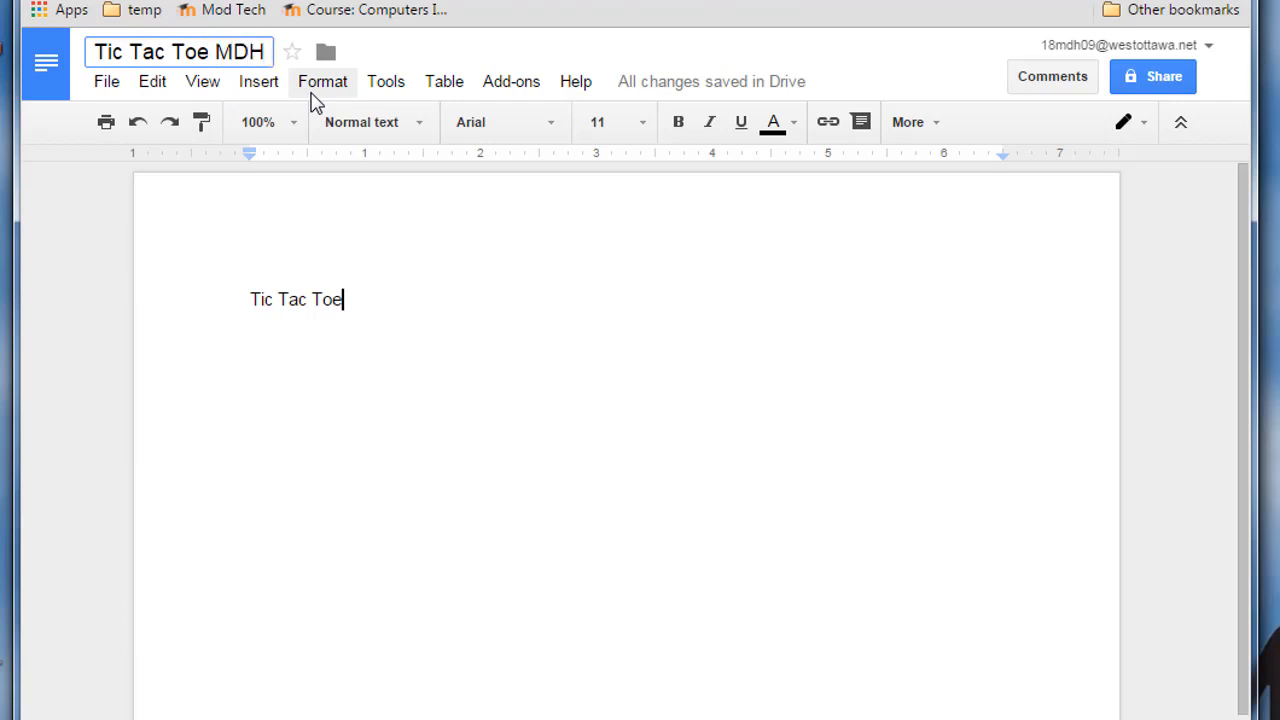
left_click(552, 265)
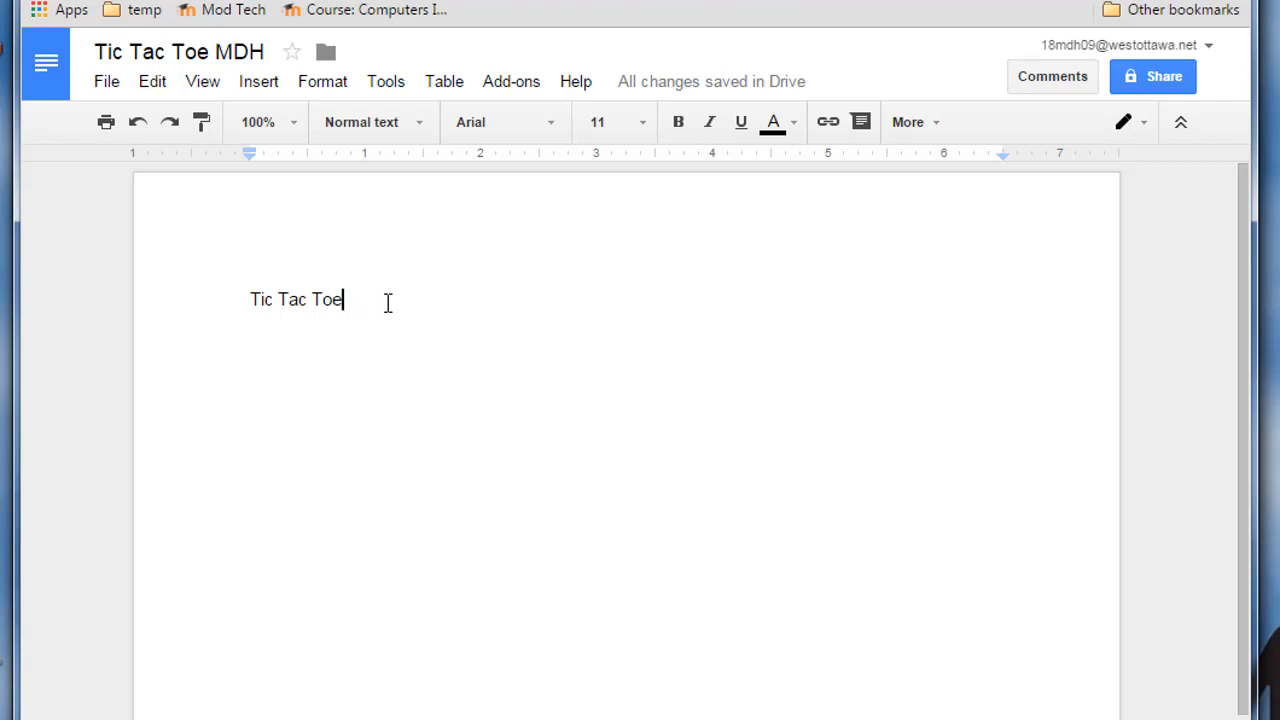
Set the "Tic Tac Toe" title to font size 48 and centre it on the page
left_click_drag(388, 302, 188, 297)
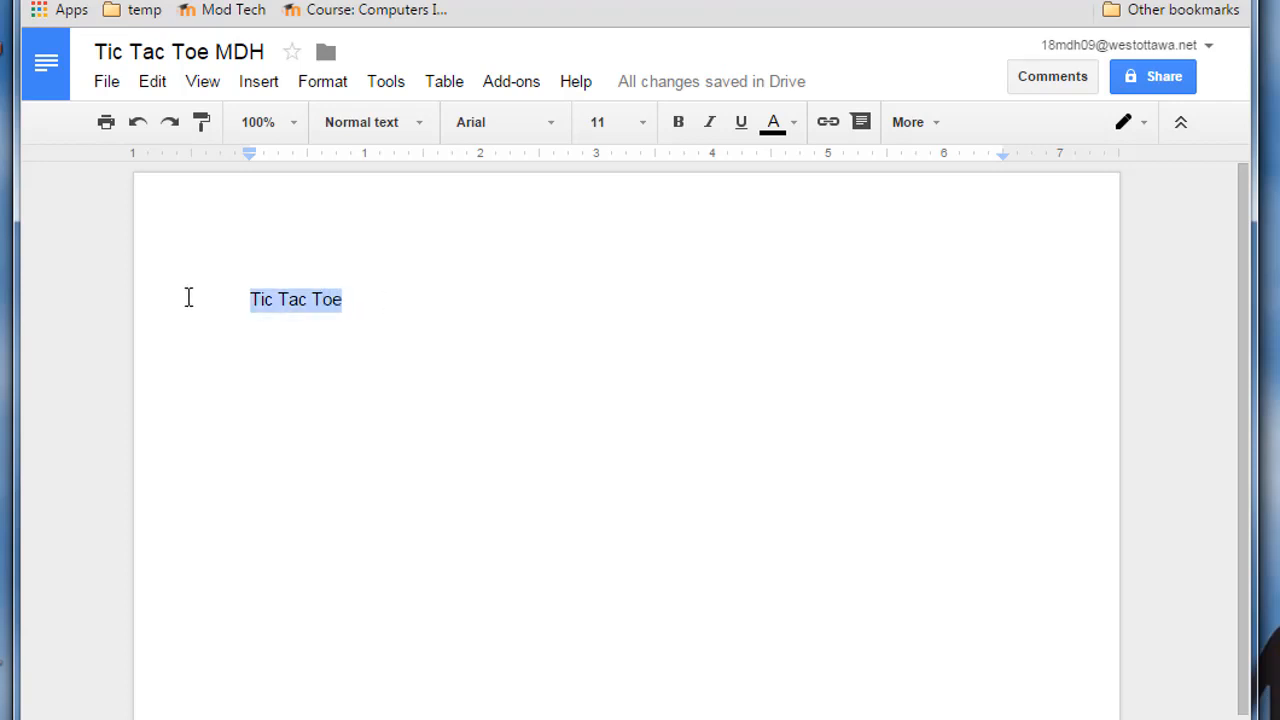
left_click(642, 122)
left_click(609, 492)
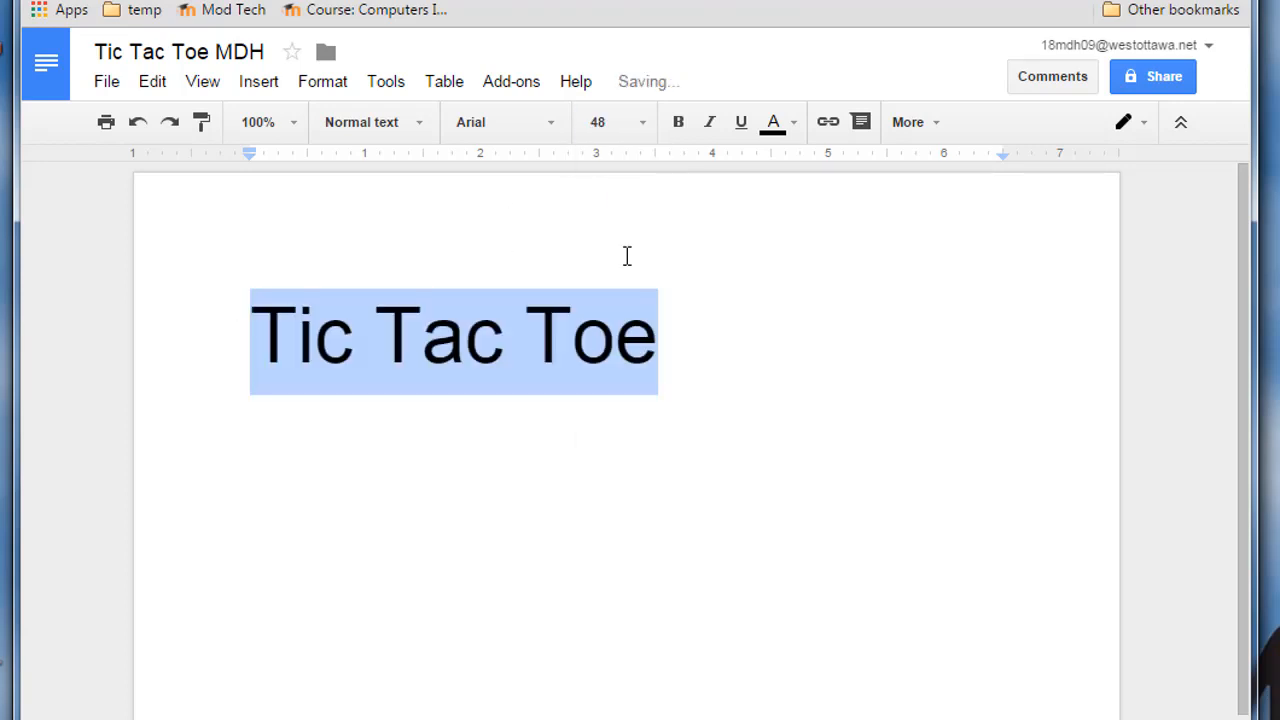
left_click(932, 128)
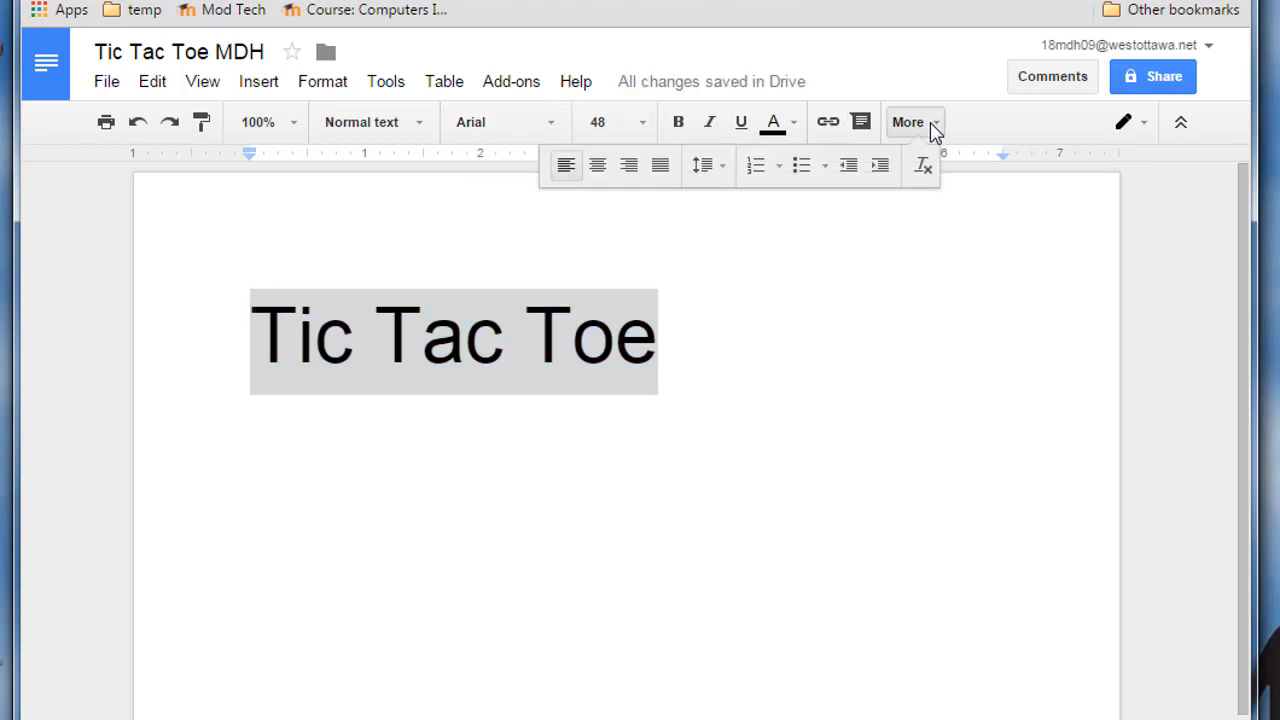
left_click(597, 167)
left_click(873, 341)
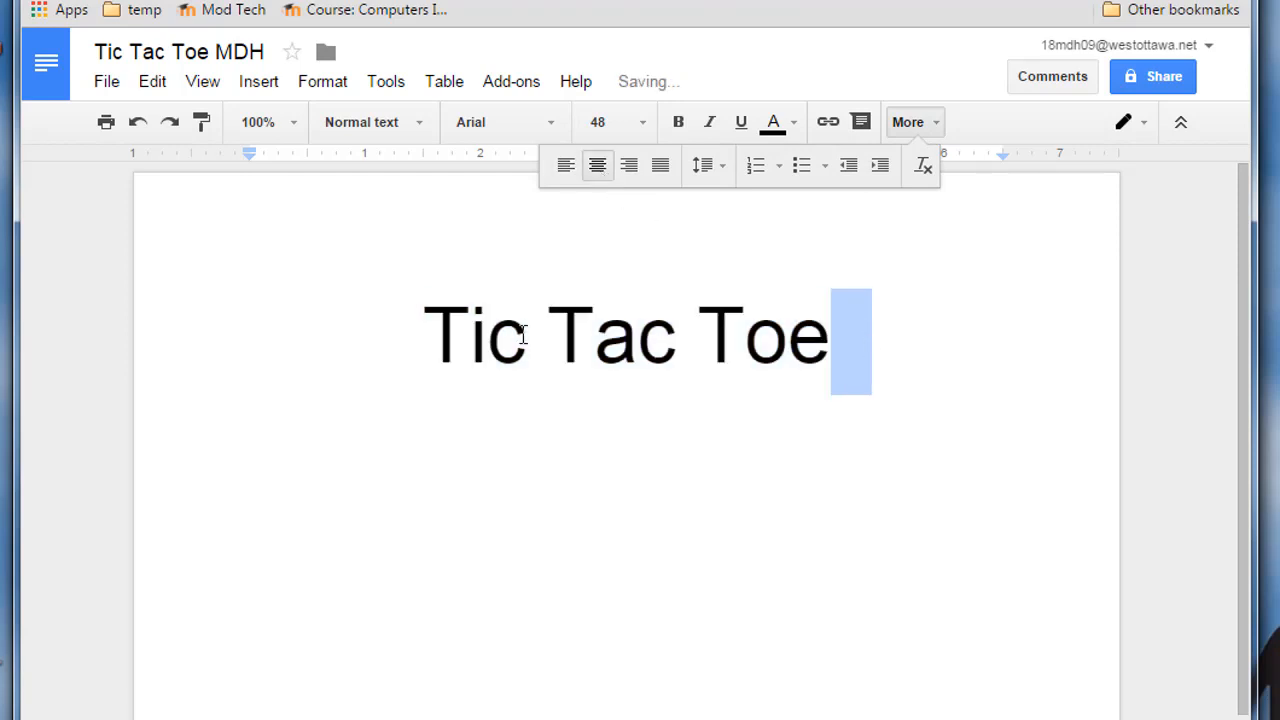
Colour the word "Tic" in the title green and the word "Tac" blue
left_click_drag(440, 337, 522, 337)
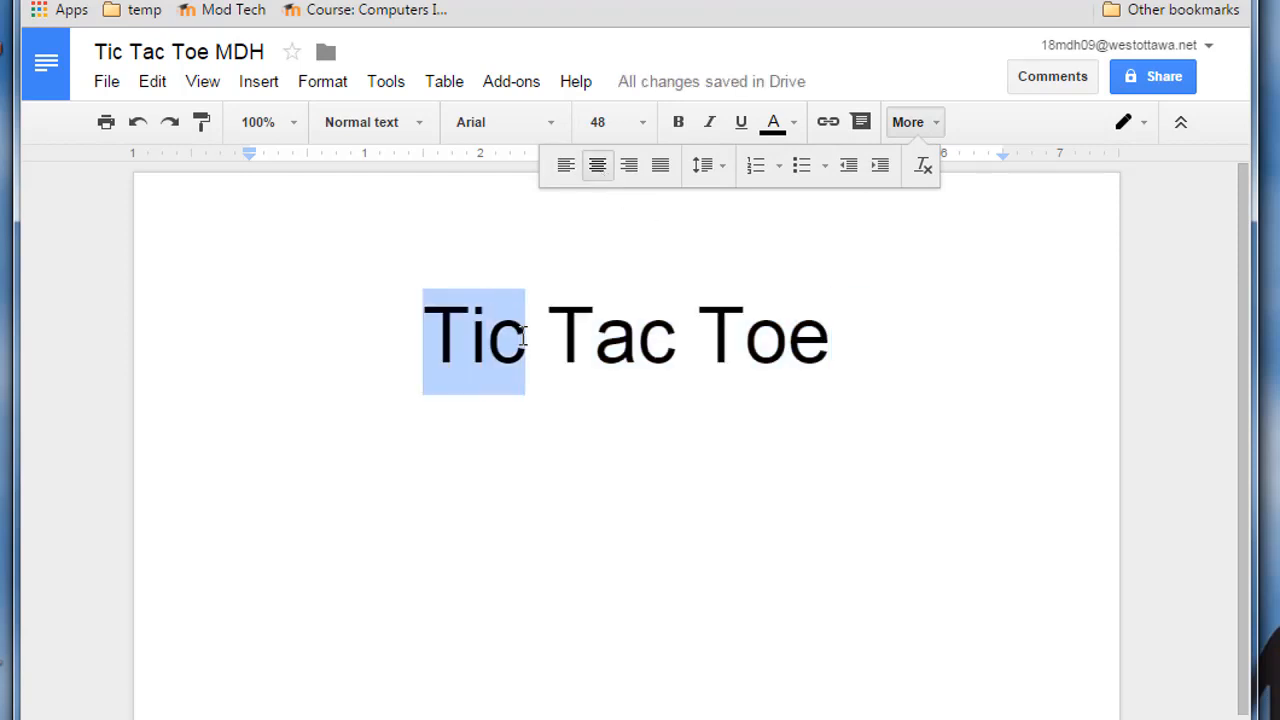
left_click(775, 124)
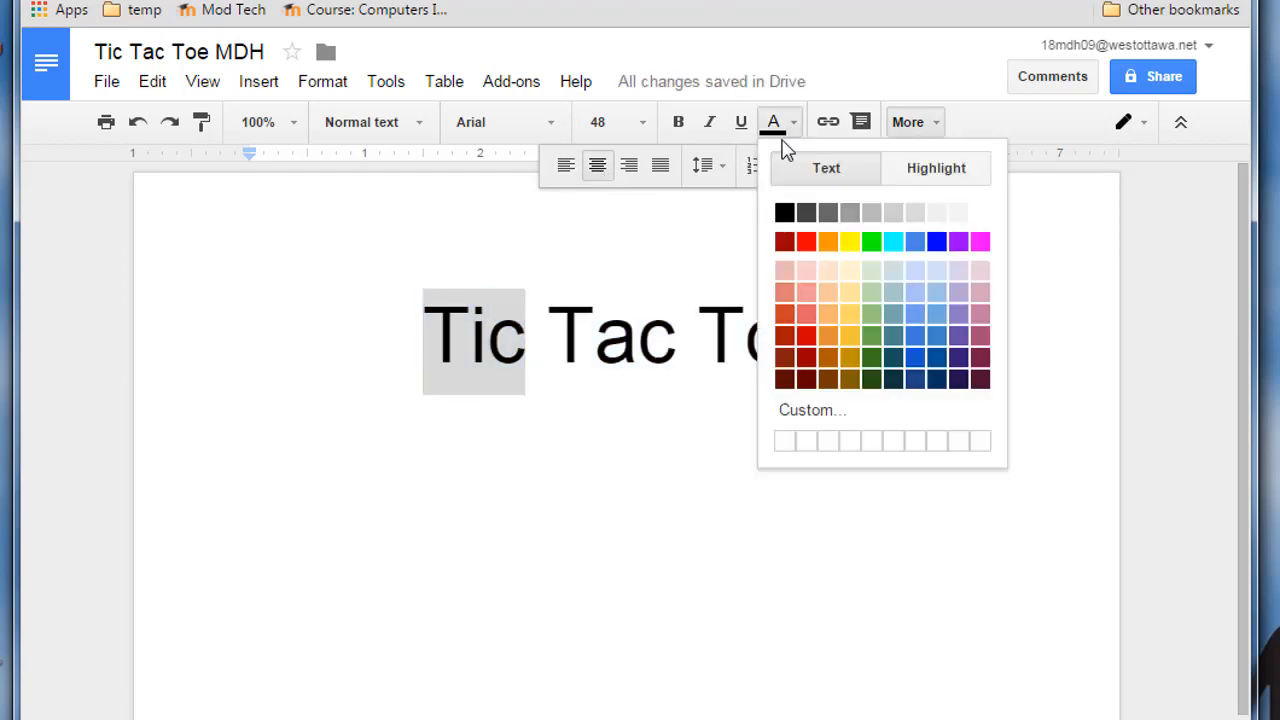
left_click(871, 242)
left_click_drag(572, 335, 662, 345)
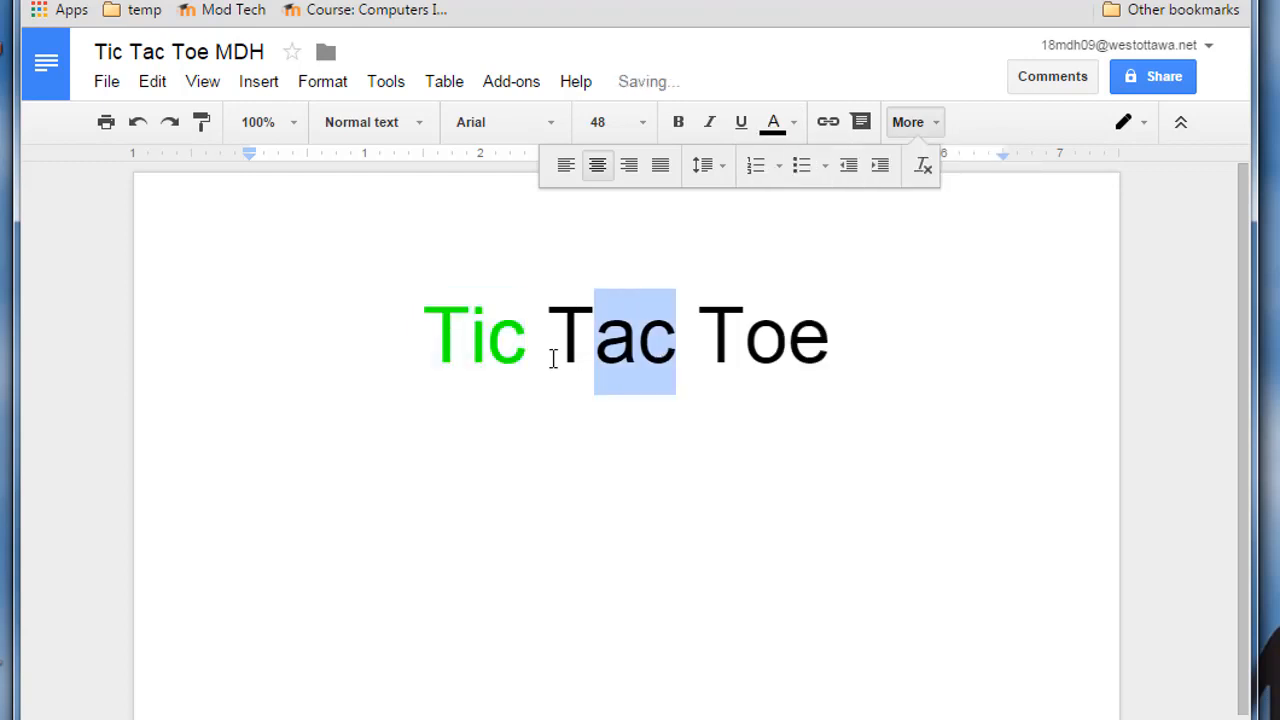
left_click_drag(553, 350, 674, 349)
left_click(794, 127)
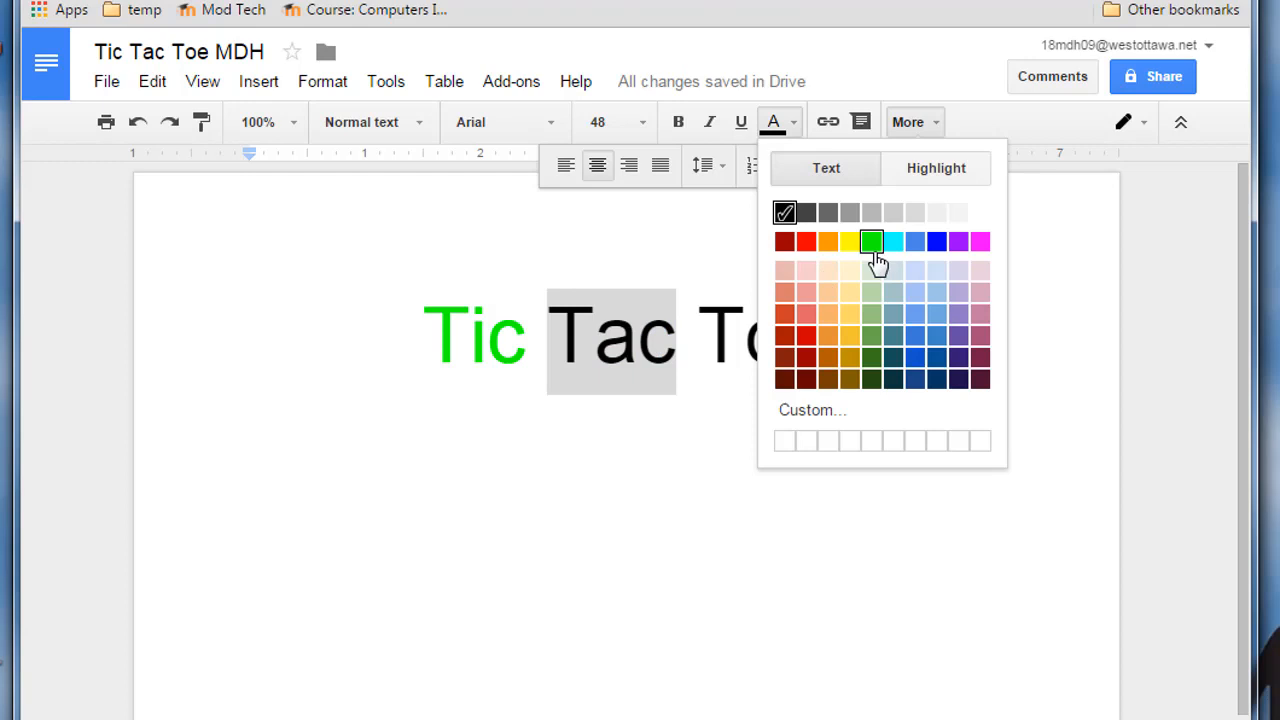
left_click(937, 242)
Colour the word "Toe" in the title red
left_click_drag(720, 345, 820, 345)
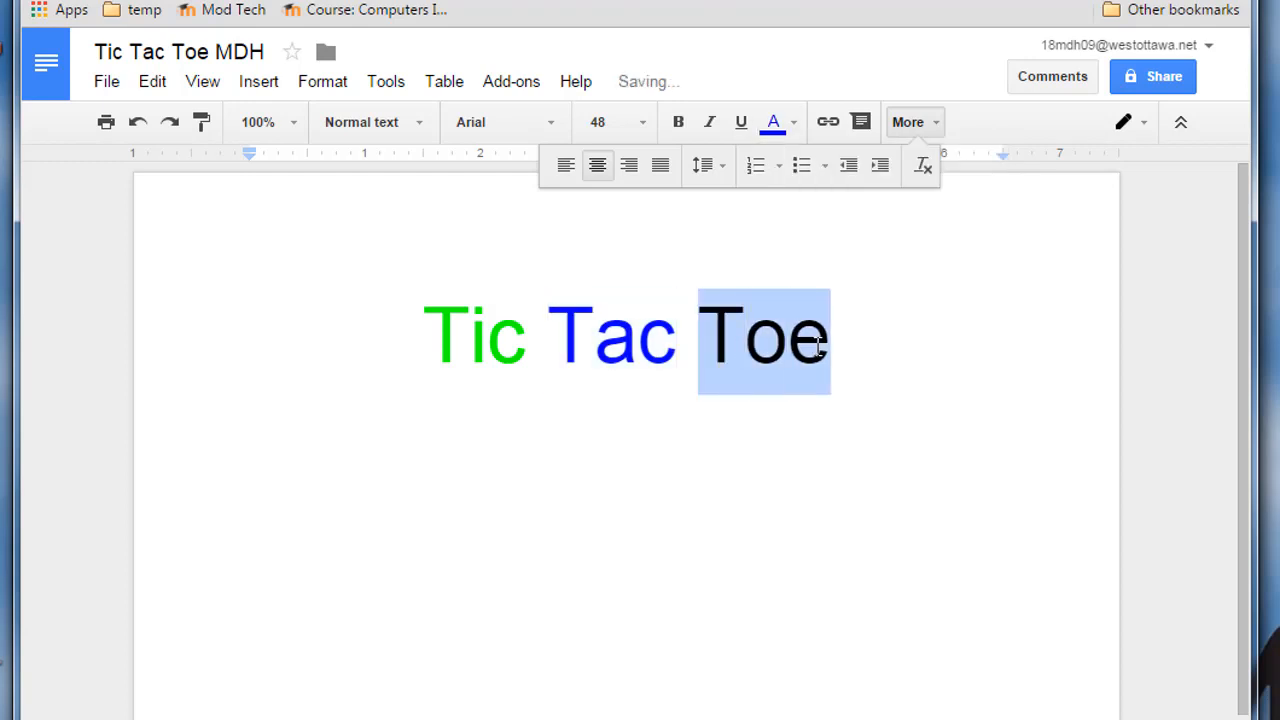
left_click(794, 127)
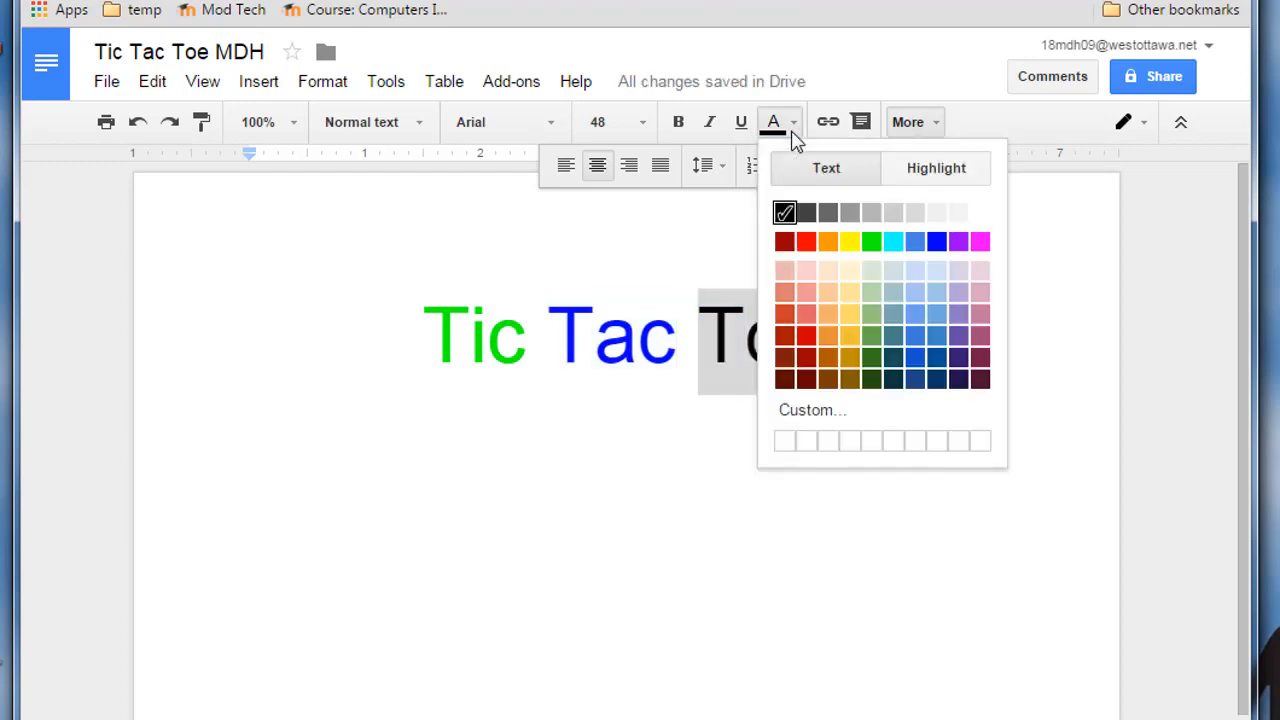
left_click(808, 243)
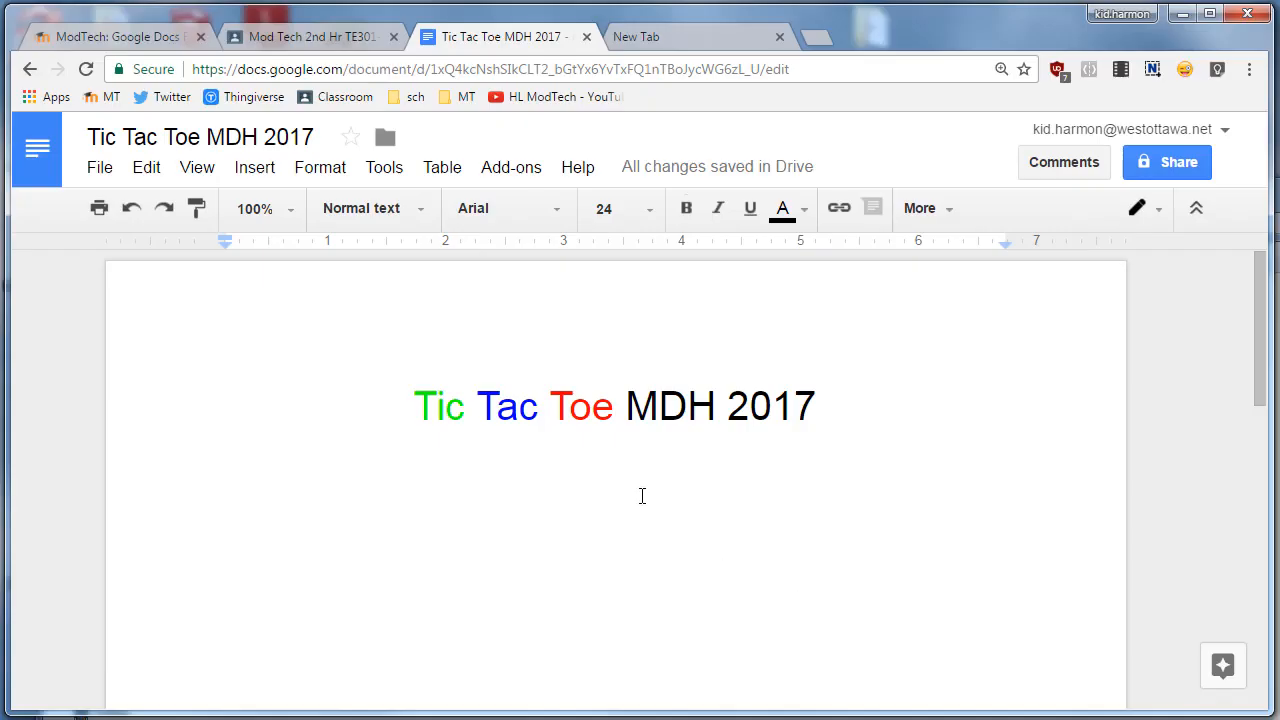
Insert a table with three columns and three rows on a new line below the title
key("Return")
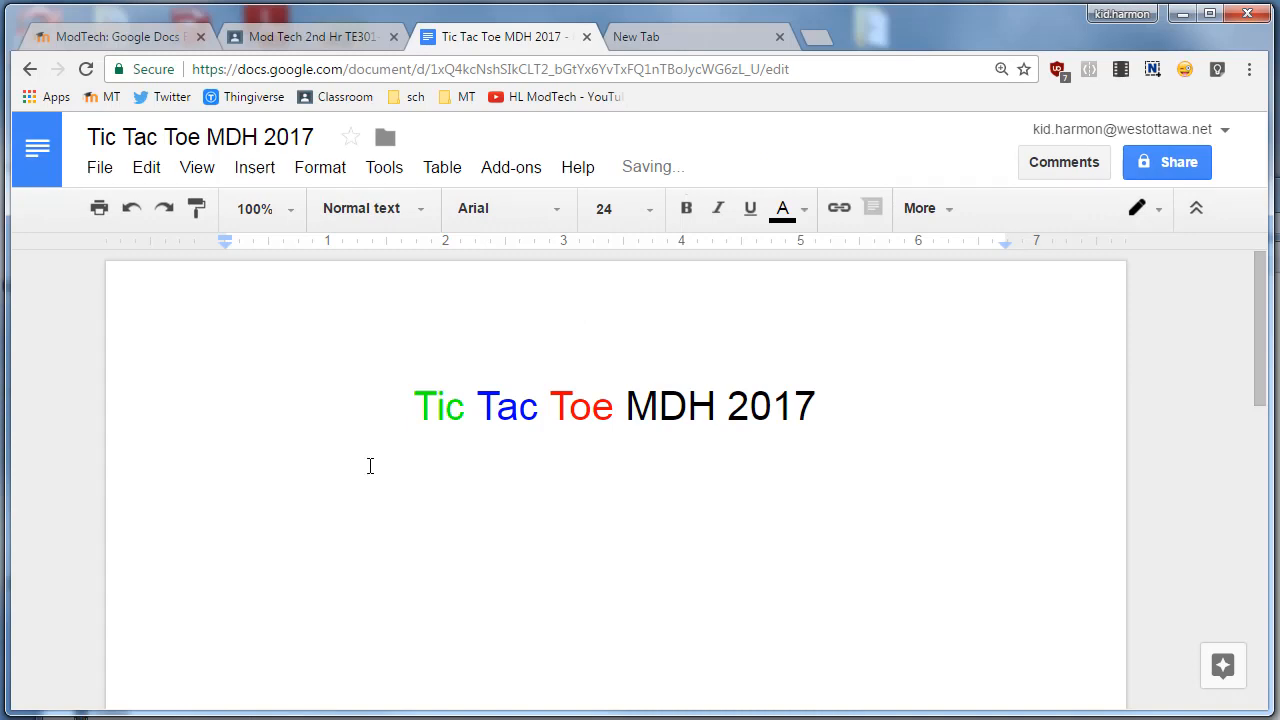
left_click(432, 170)
mouse_move(457, 209)
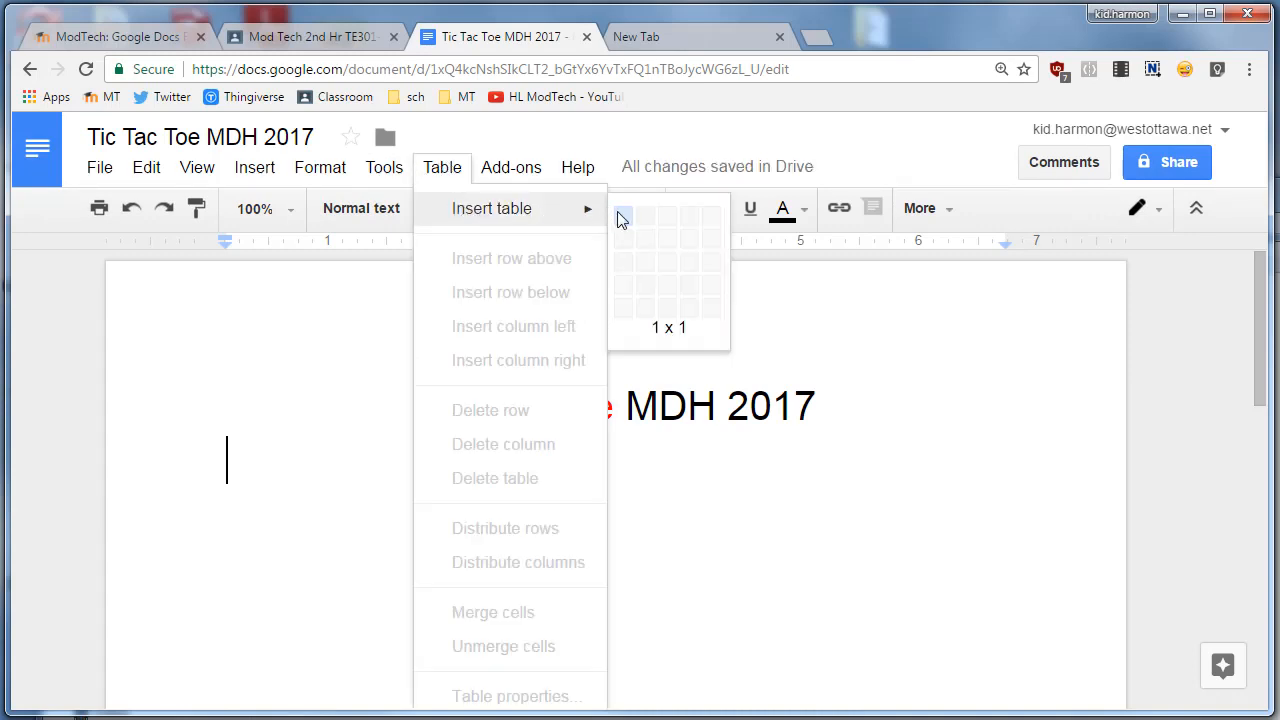
left_click(667, 263)
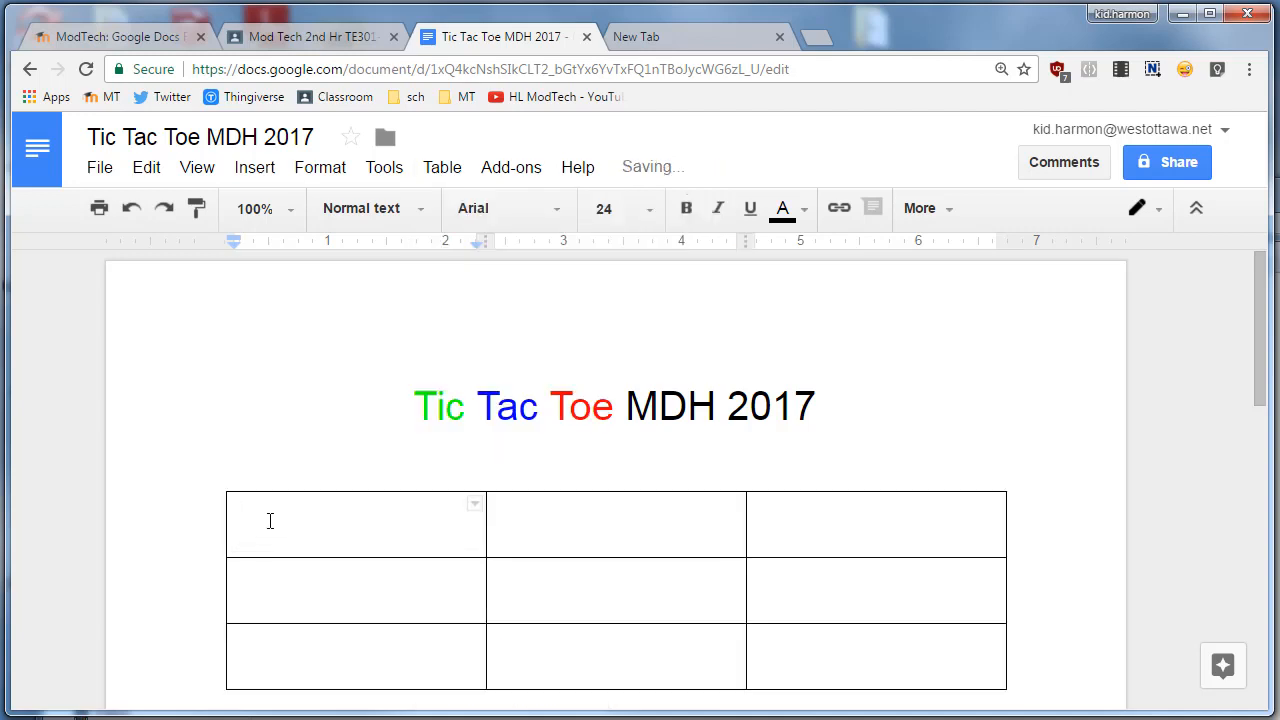
Set the font size of all nine cells in the 3 x 3 table to 48
left_click_drag(278, 545, 803, 660)
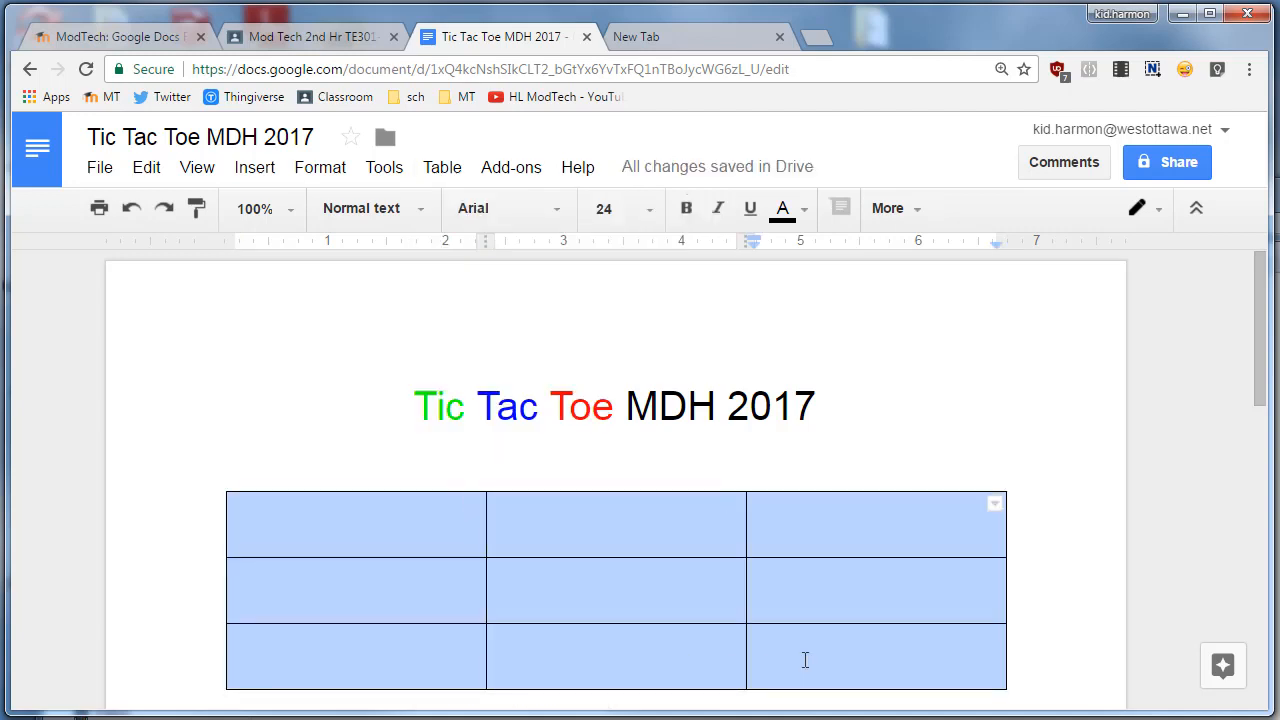
left_click(520, 618)
left_click(375, 515)
left_click_drag(375, 515, 823, 640)
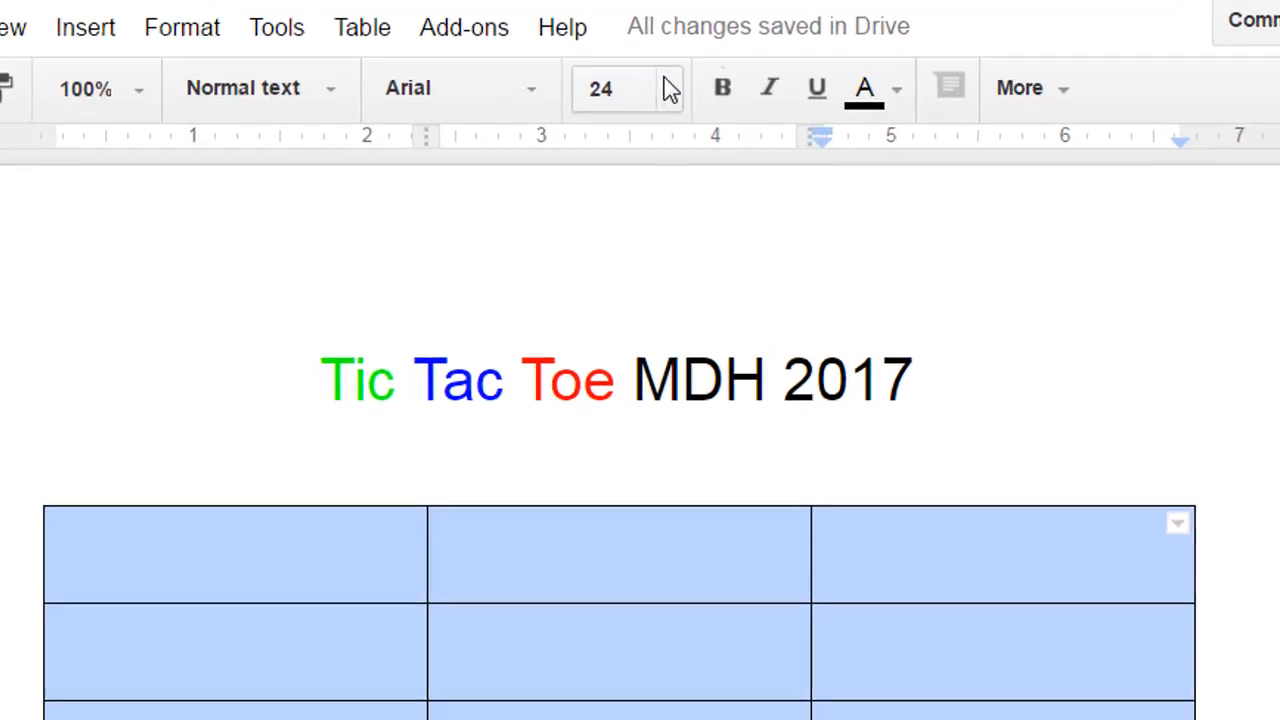
left_click(652, 185)
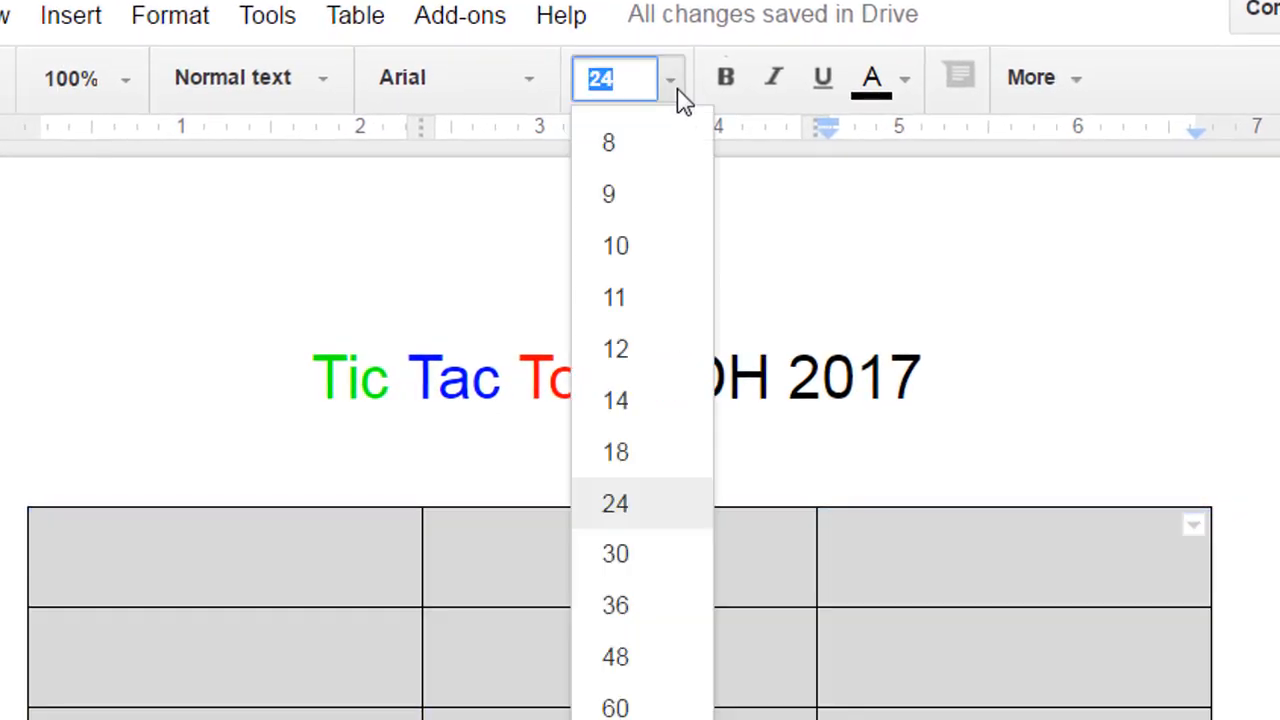
left_click(647, 664)
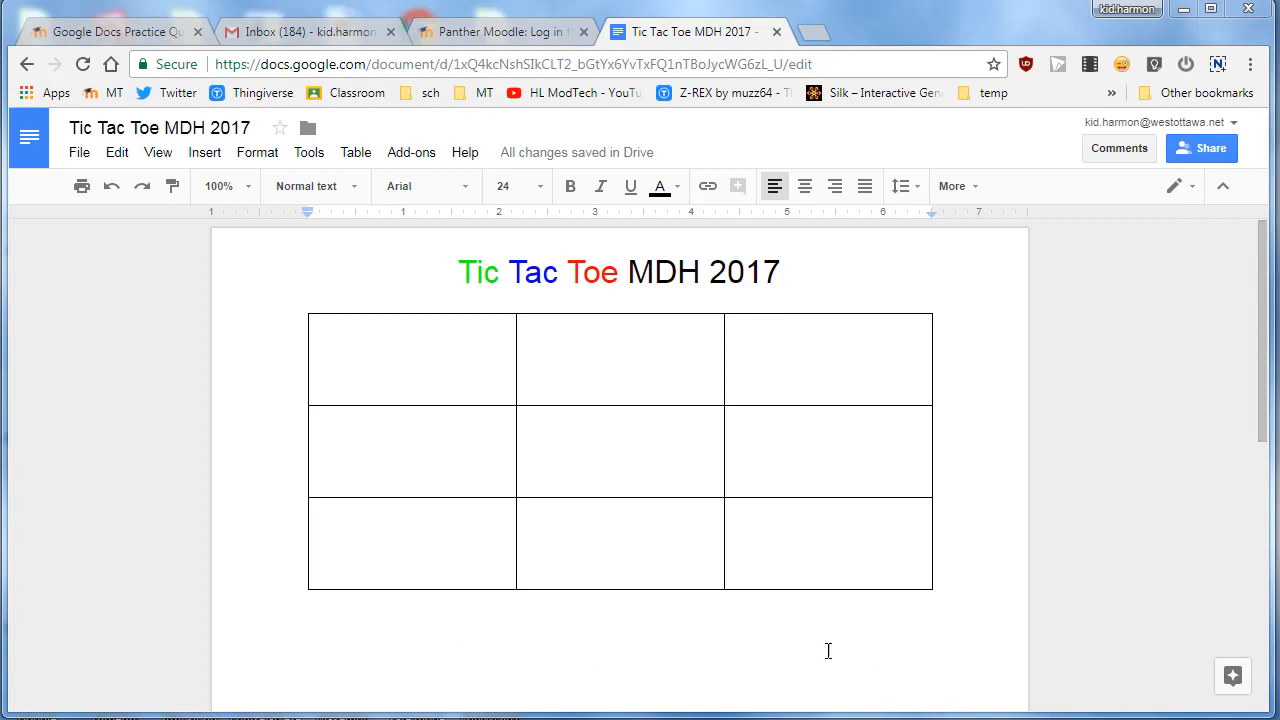
Set the blank line directly below the table to font size 9 and the line after it to 14
left_click(657, 617)
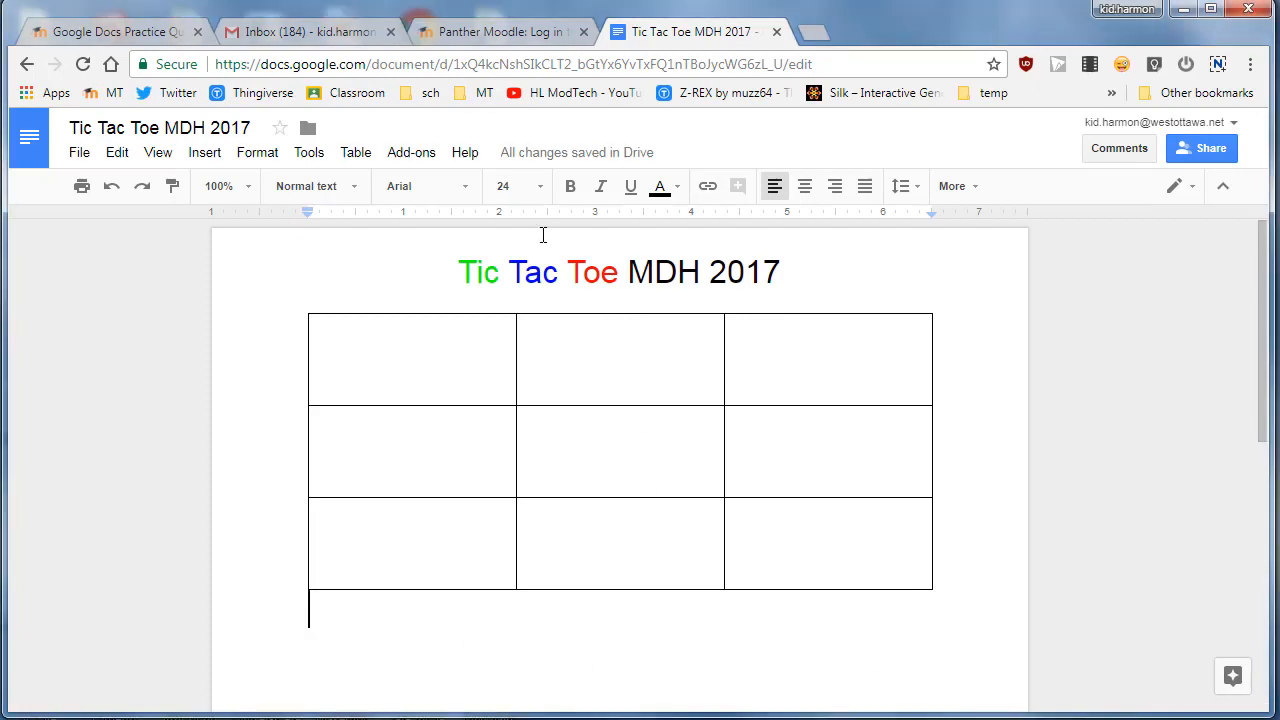
left_click(512, 186)
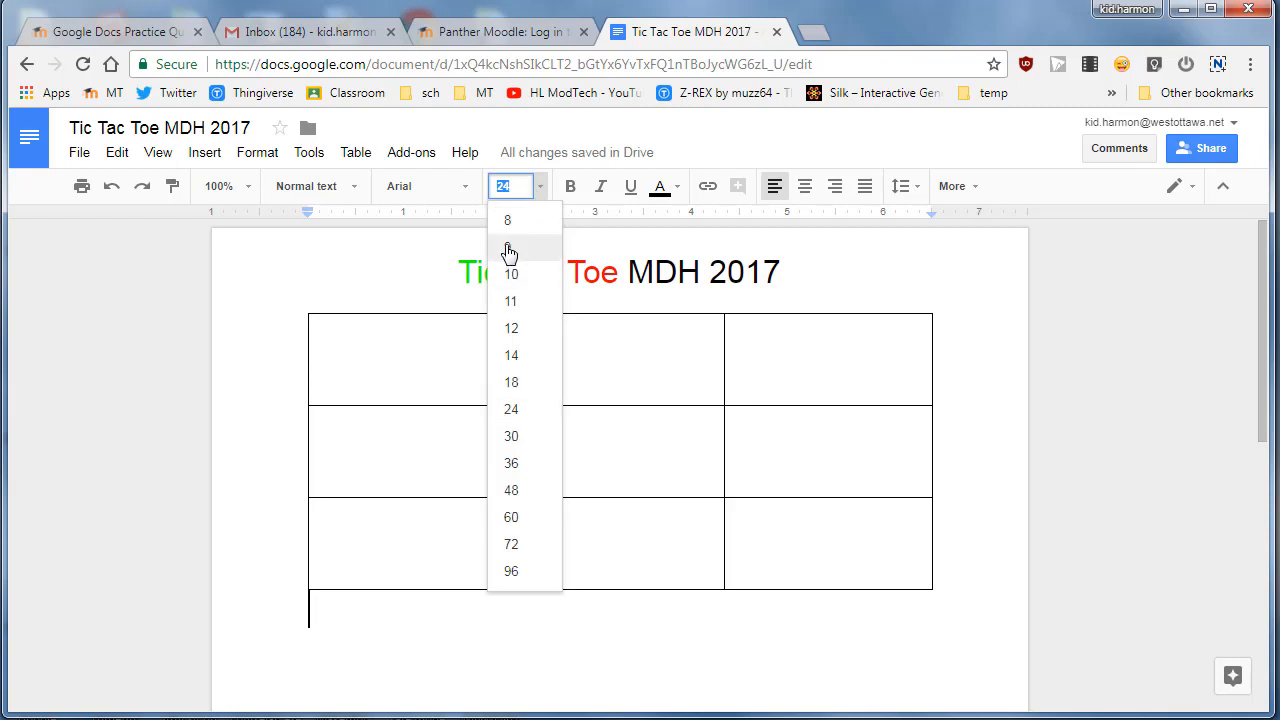
left_click(509, 250)
key("ctrl+z")
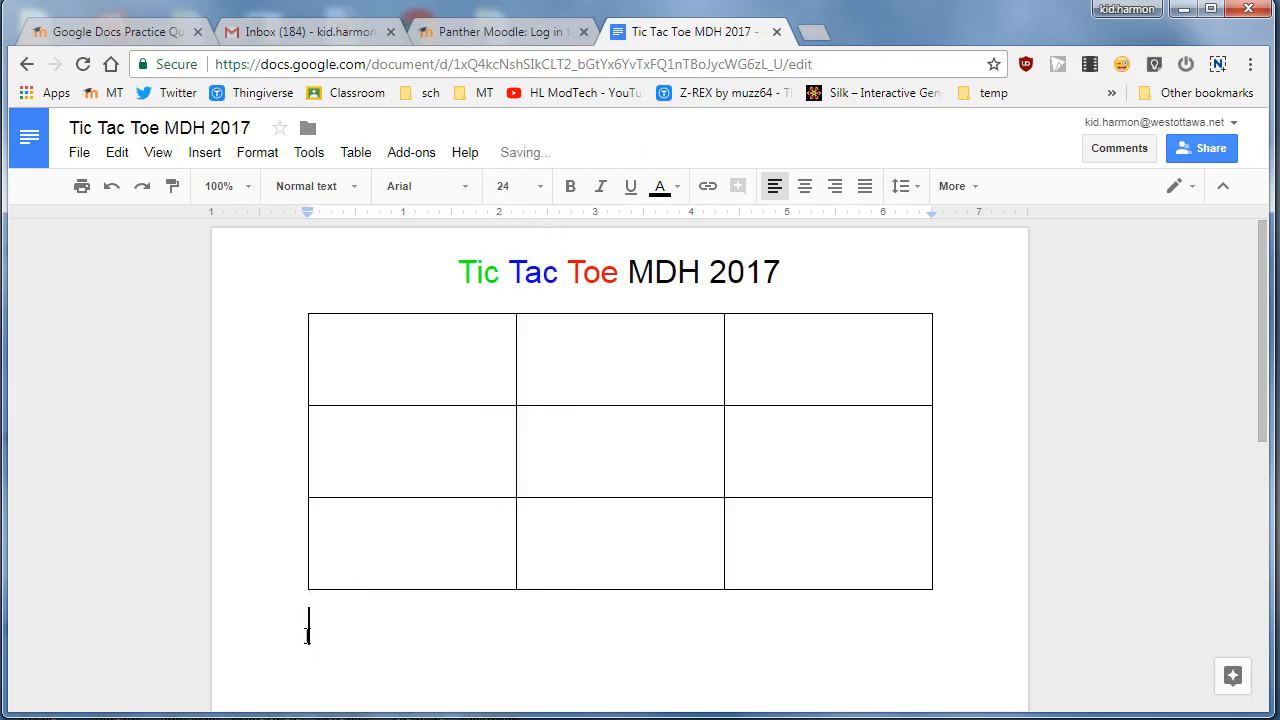
left_click(541, 186)
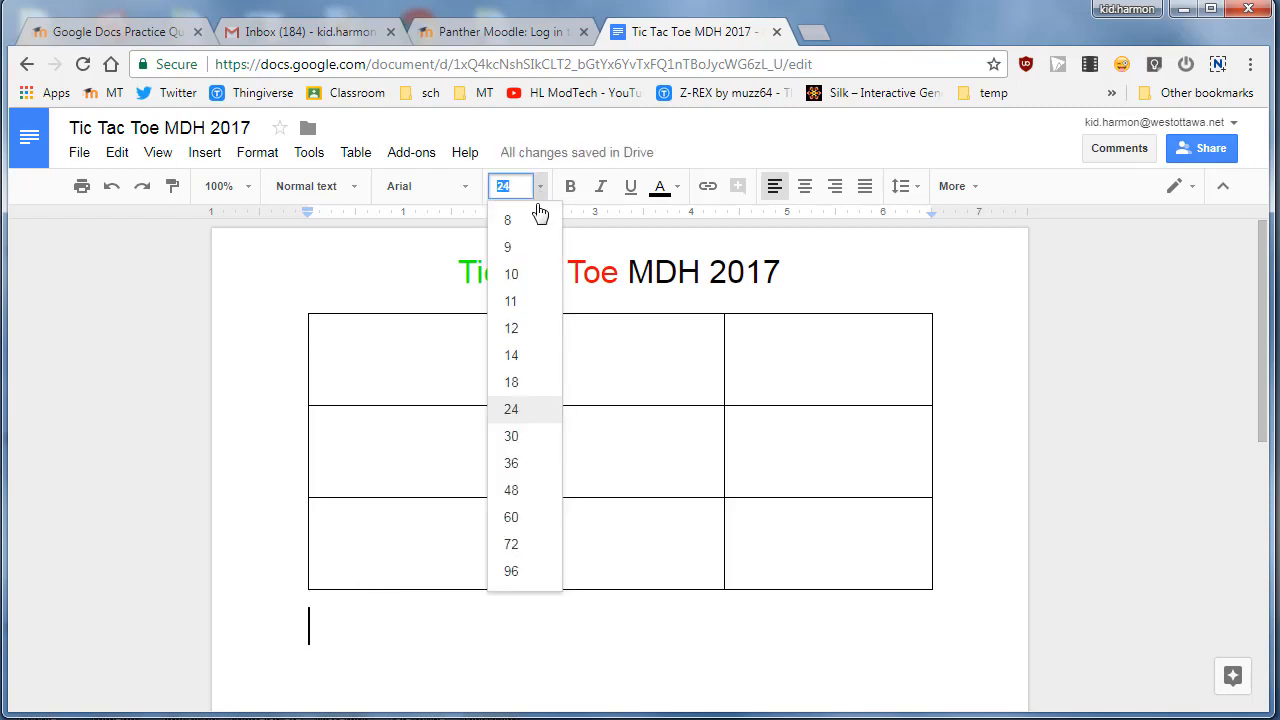
left_click(511, 358)
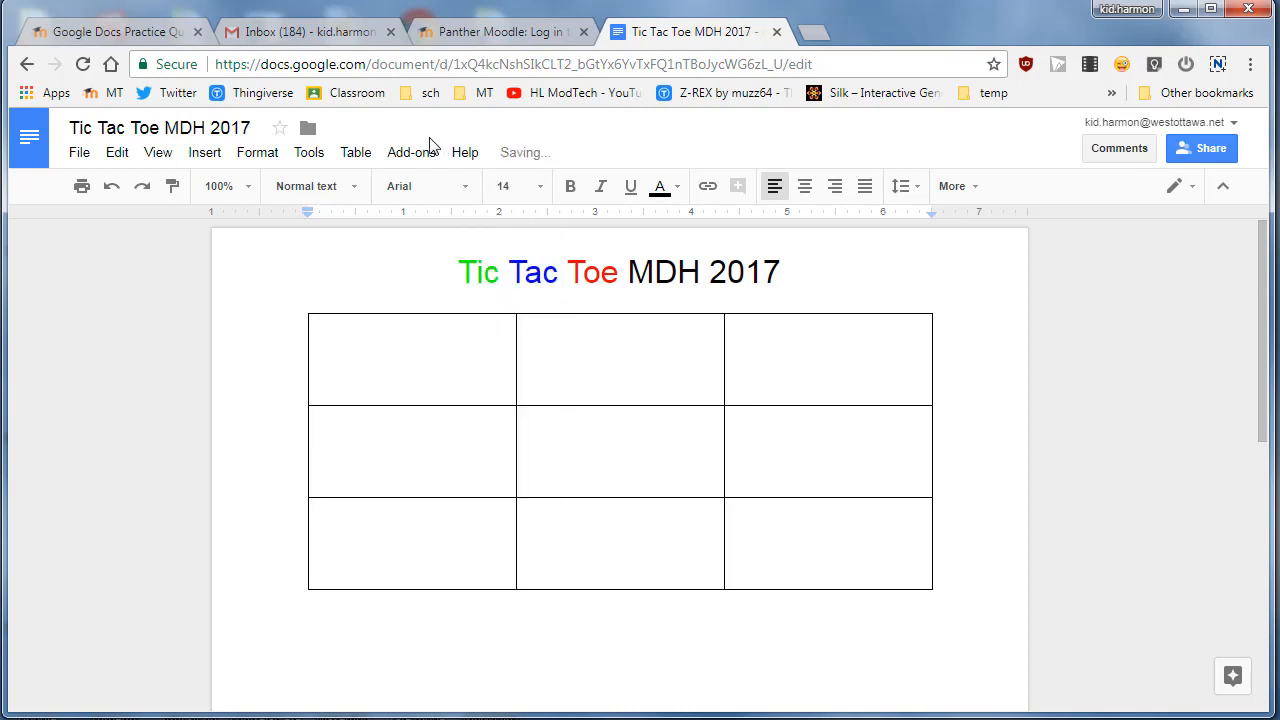
Insert a table with one row and two columns below the 3 x 3 table
left_click(357, 152)
mouse_move(420, 186)
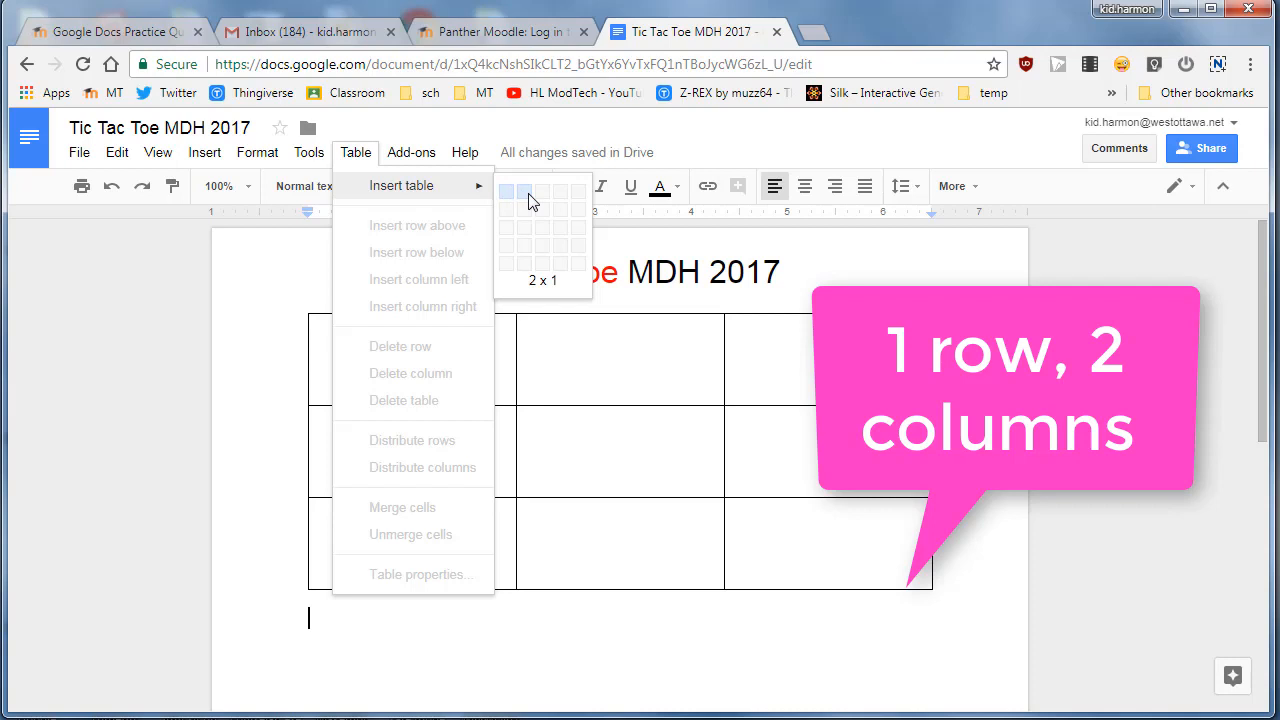
left_click(530, 202)
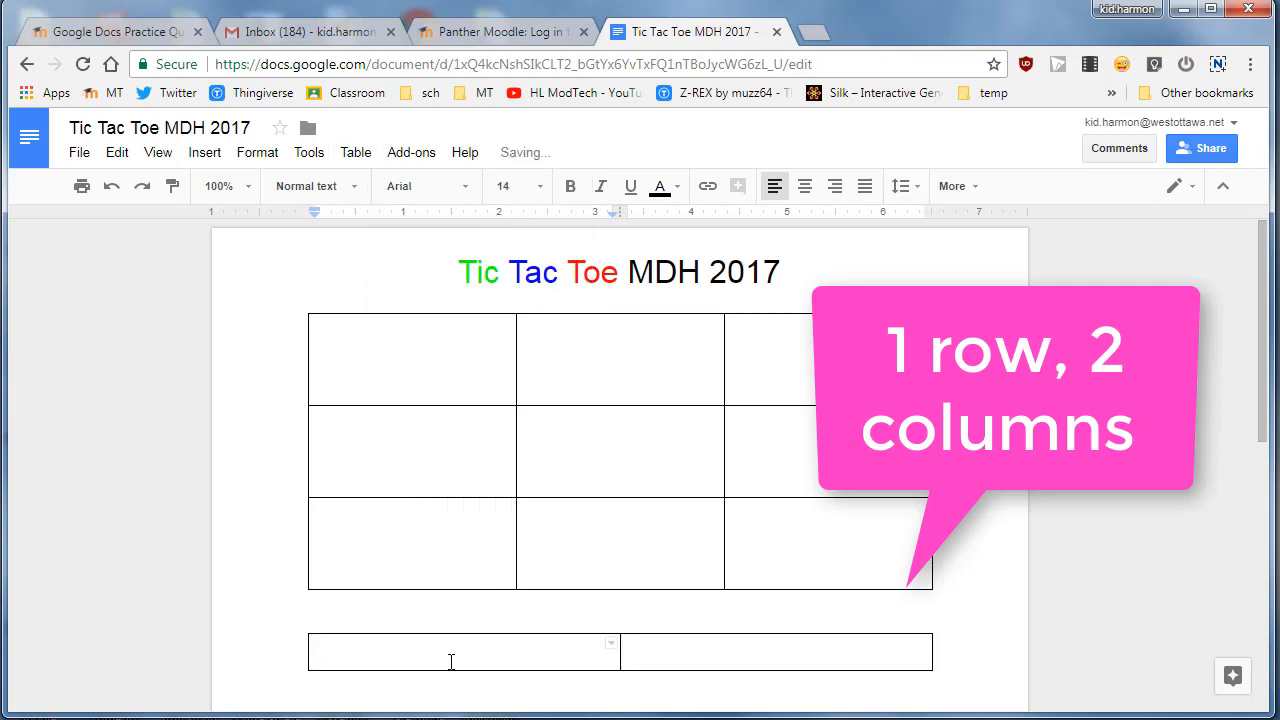
Set both cells of the one-row table to font size 14 and place the cursor in its first cell
left_click_drag(452, 643, 663, 645)
left_click(503, 186)
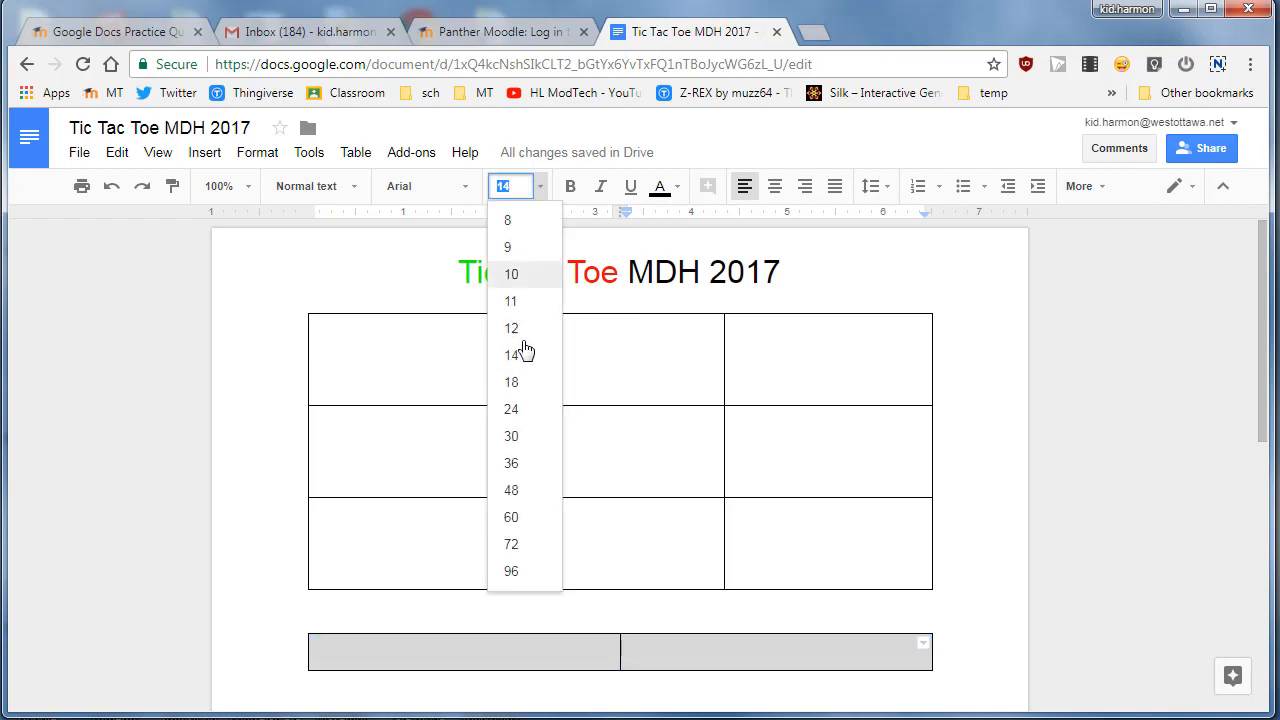
left_click(514, 358)
left_click(446, 654)
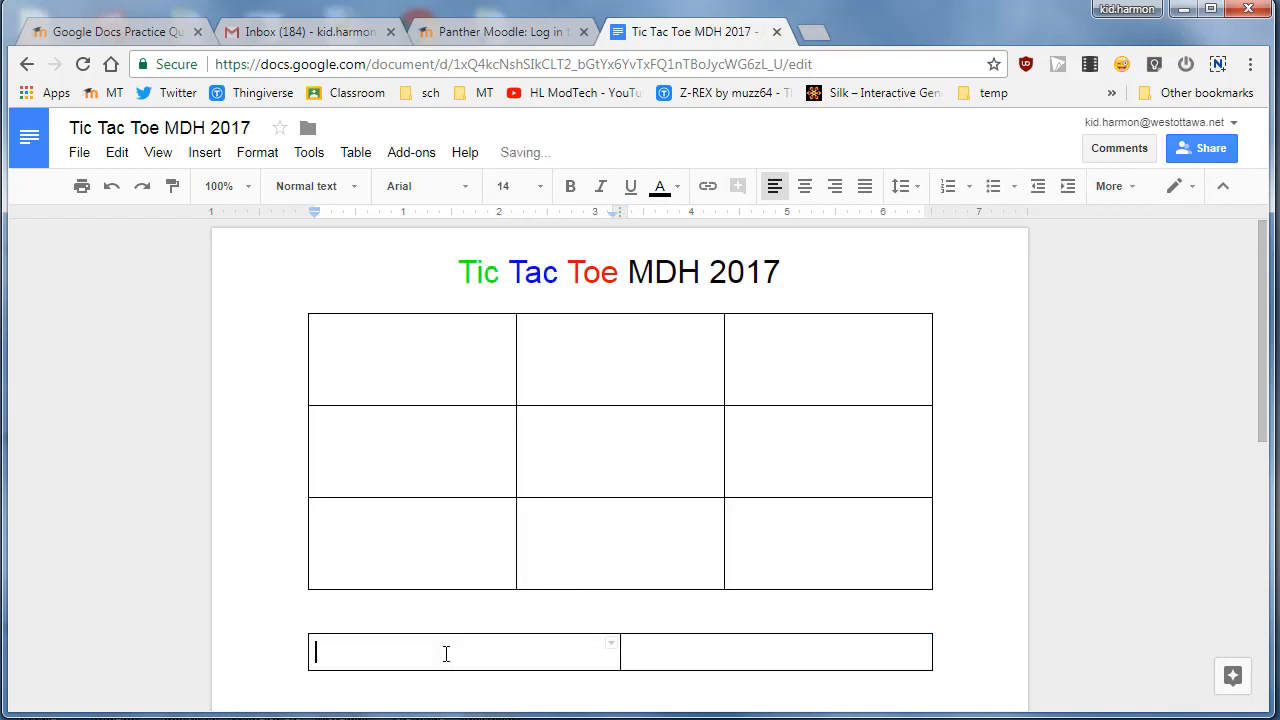
Enter "Hi =)" in the first cell of the two-column table and select its second cell
type("Hi =)")
double_click(708, 653)
scroll(704, 622, "down", 1)
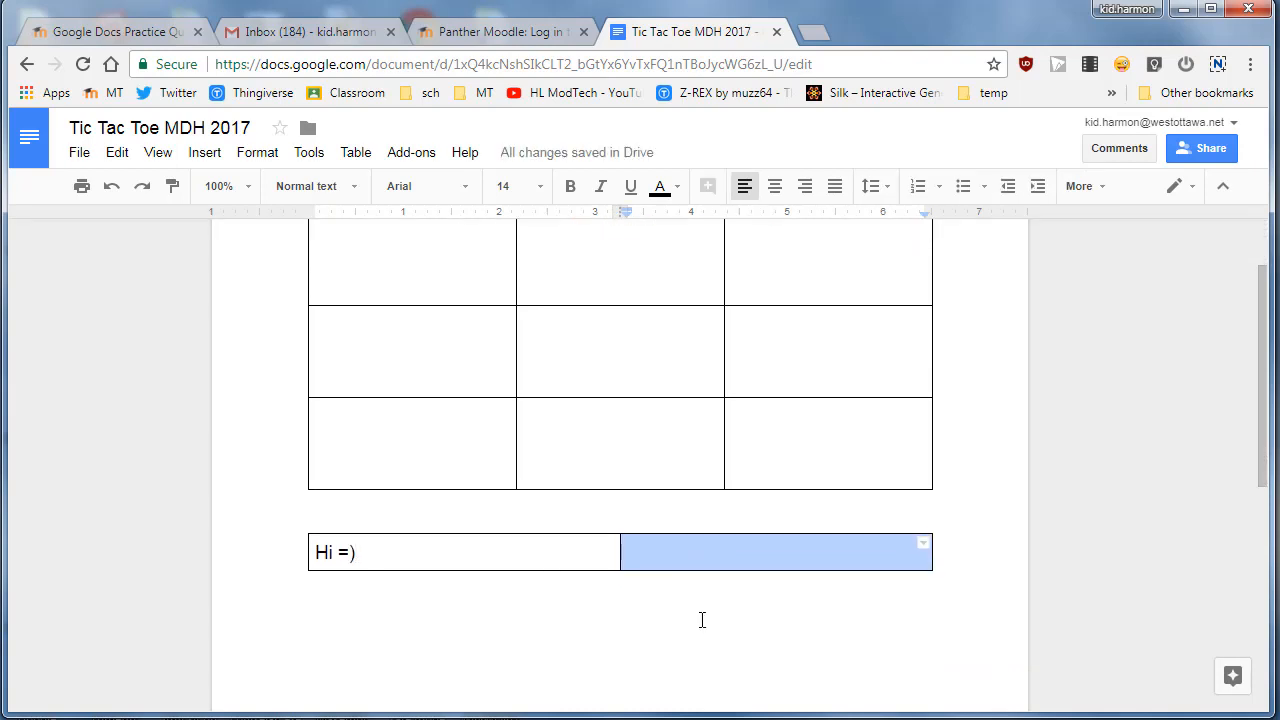
scroll(702, 620, "up", 1)
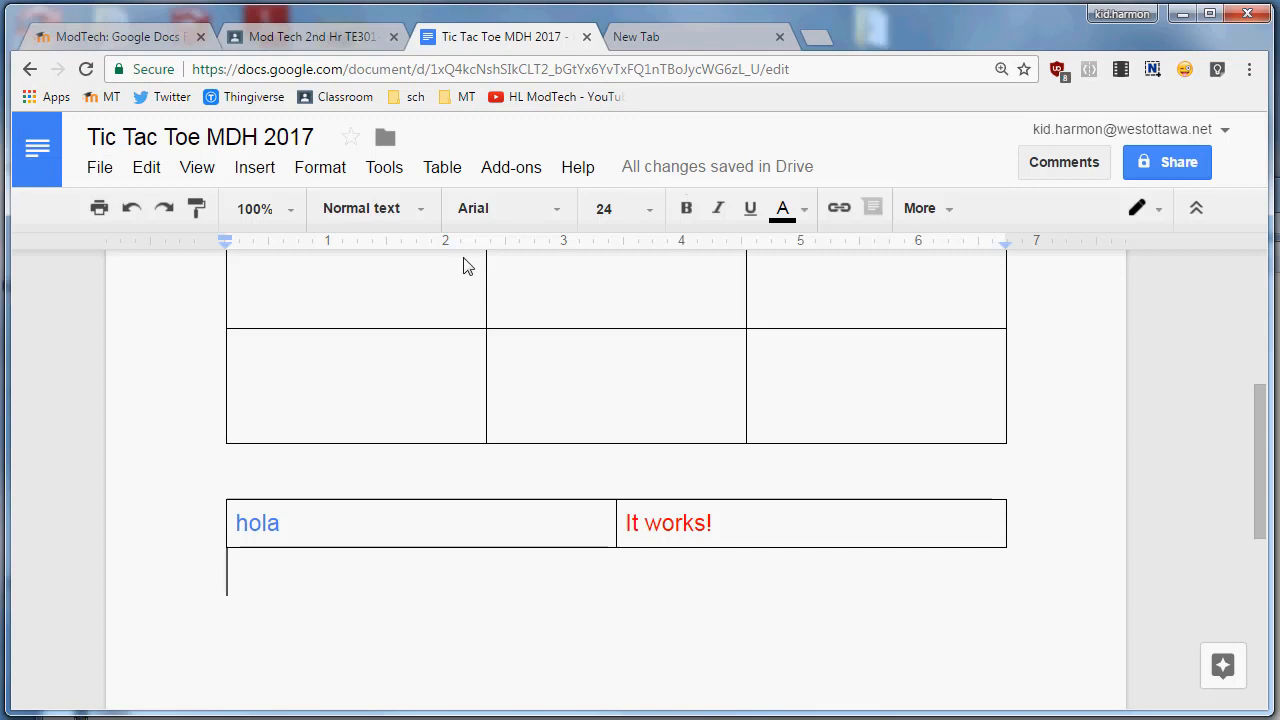
Insert a table with one row and two columns below the "hola" table and narrow both columns to about 2 inches each
left_click(437, 170)
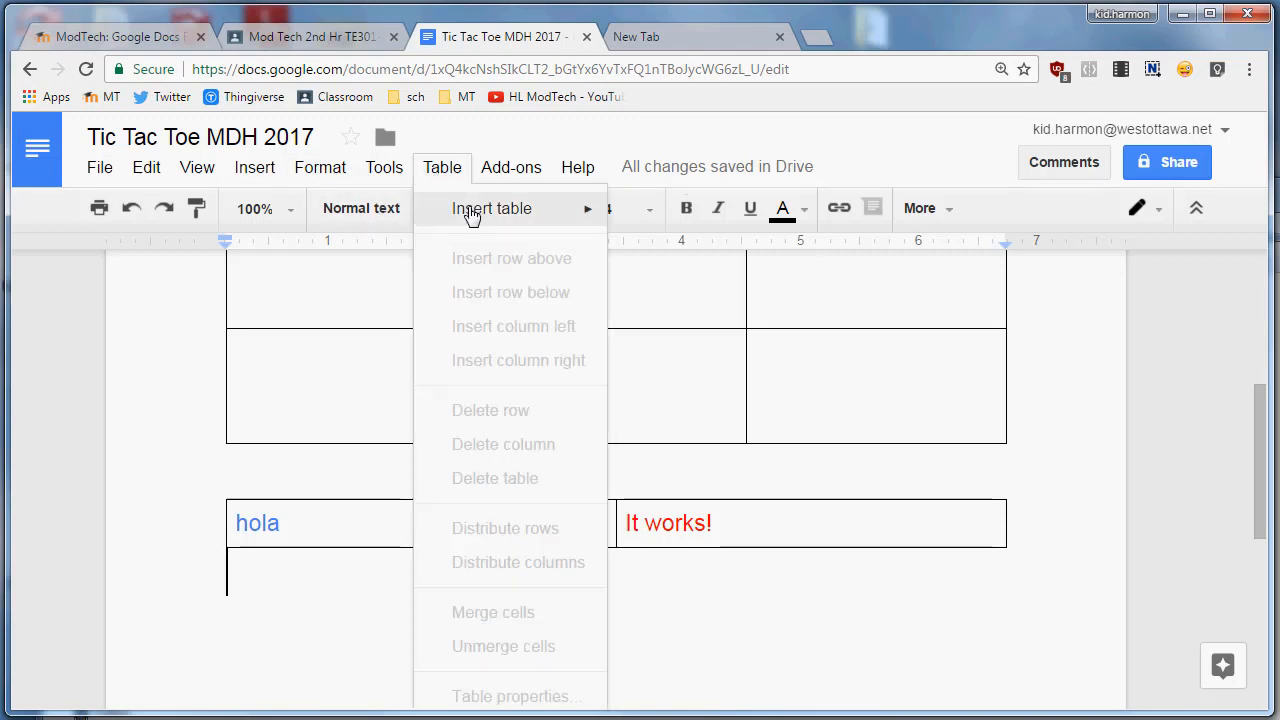
mouse_move(551, 212)
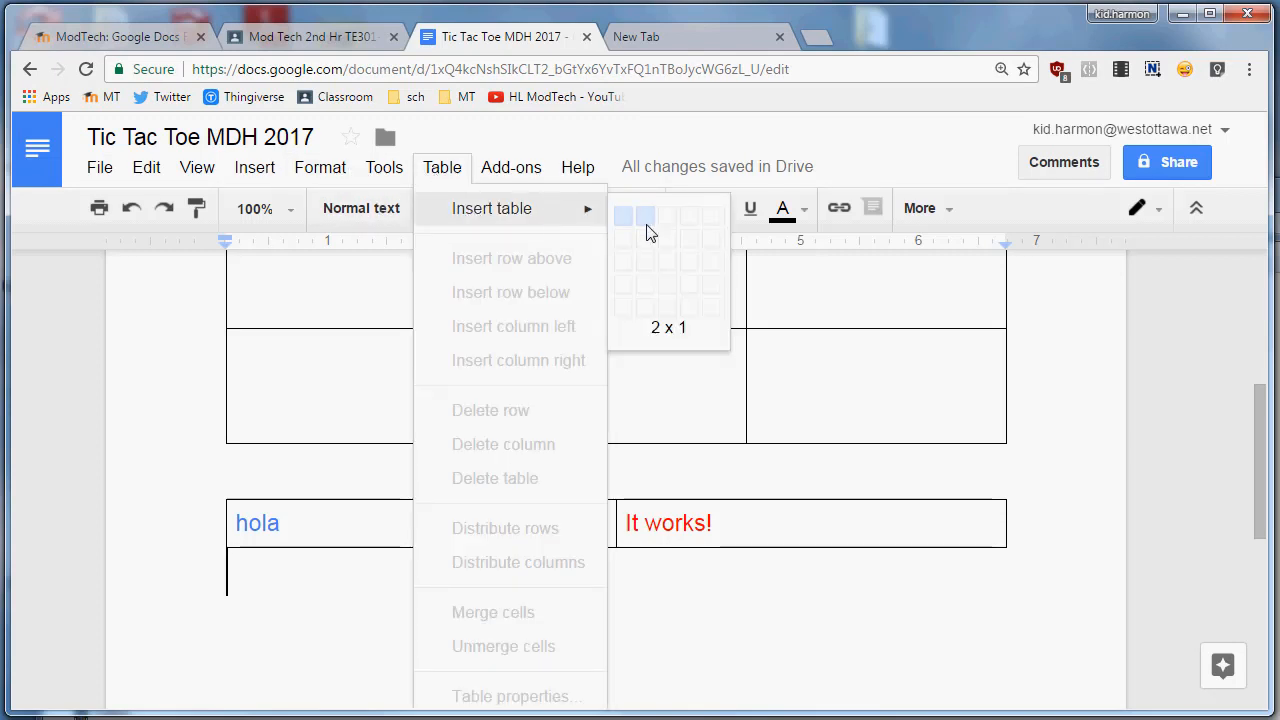
left_click(647, 233)
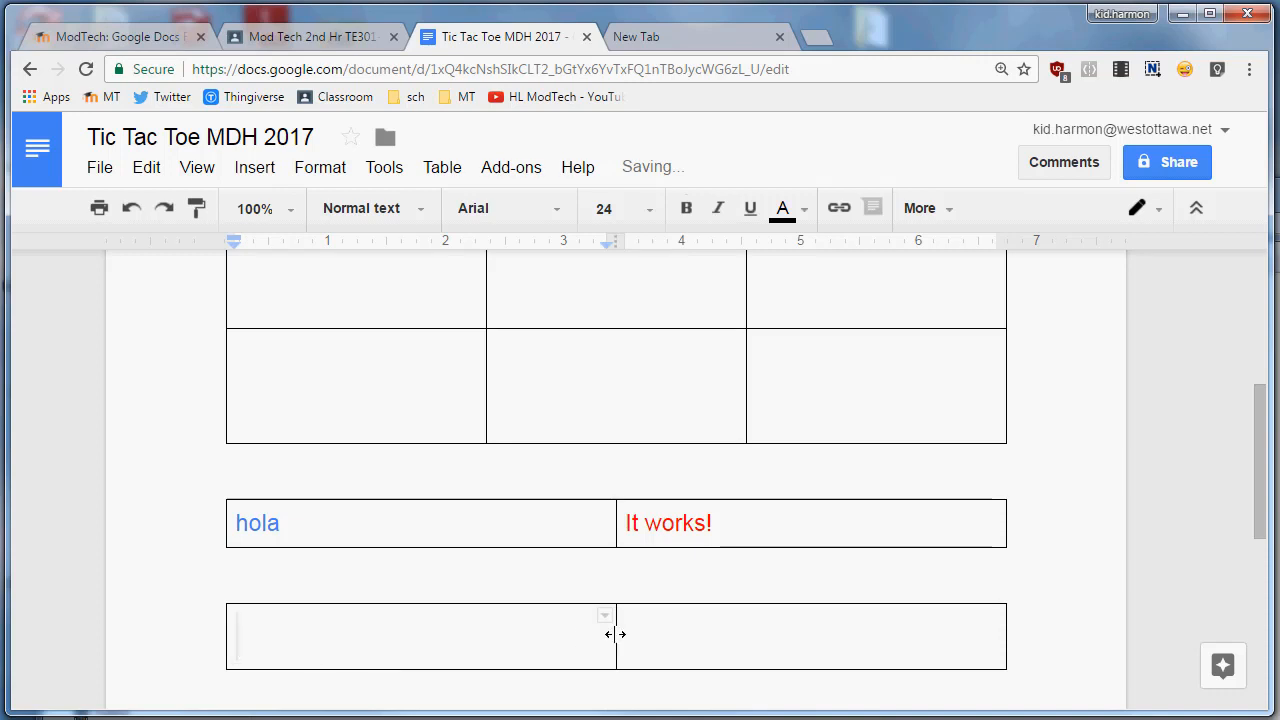
left_click_drag(615, 634, 468, 634)
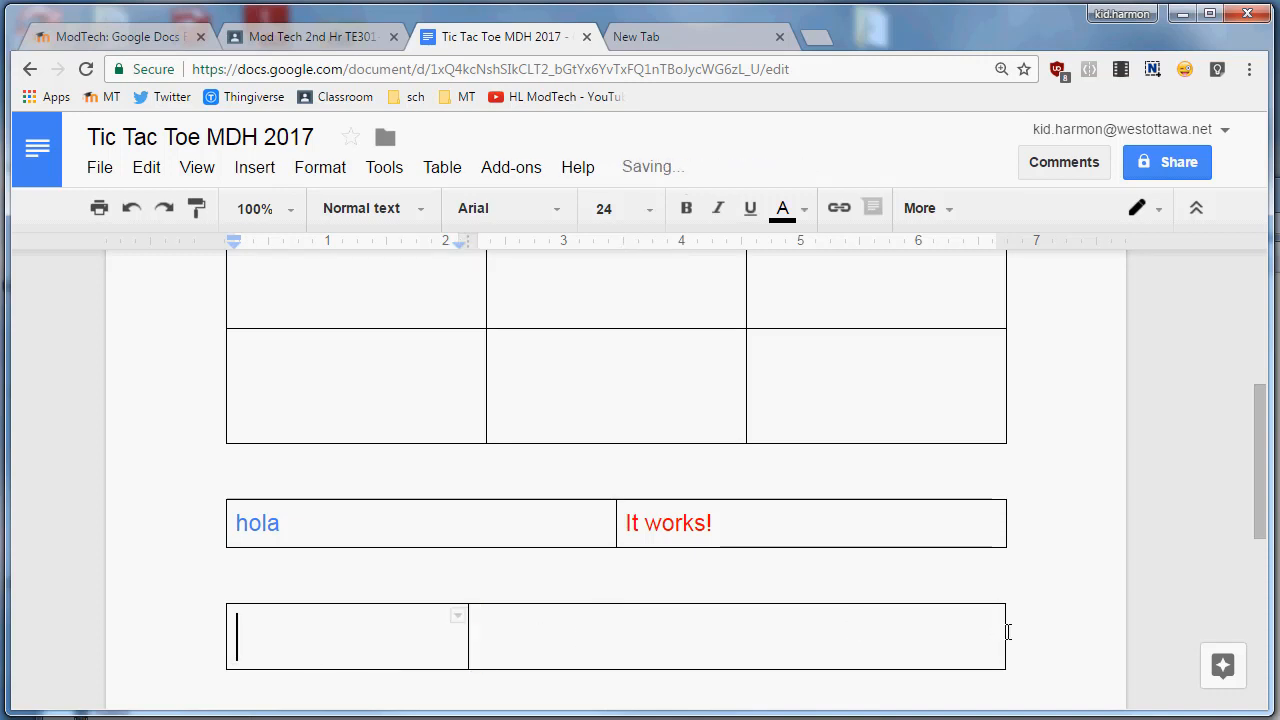
left_click_drag(957, 631, 710, 632)
Enter a capital X in the first cell and a capital O in the second cell of the new table
left_click(422, 629)
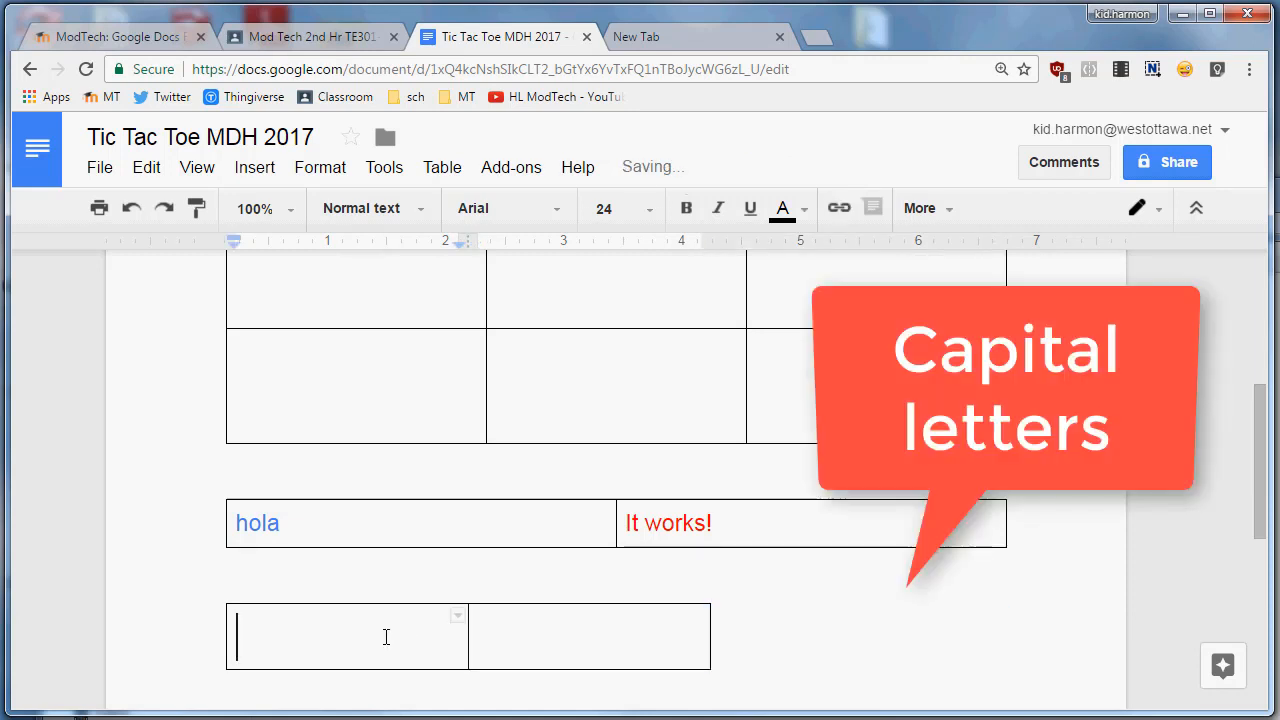
type("X")
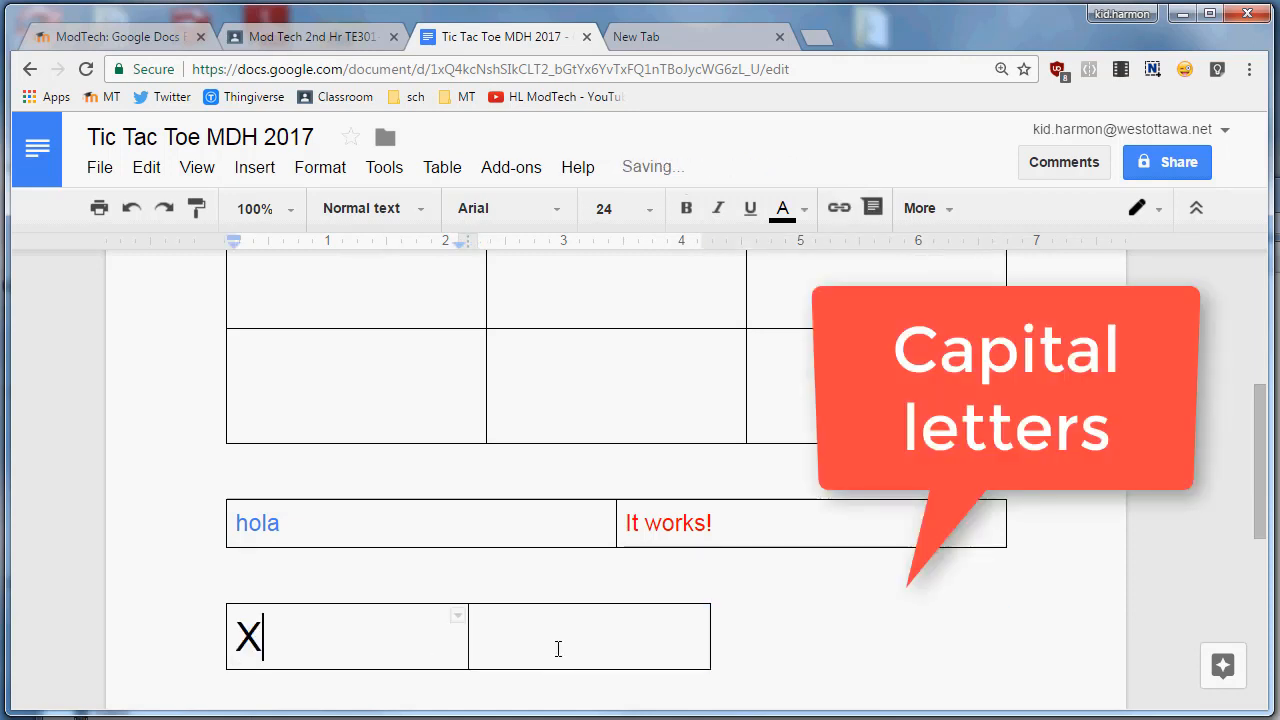
left_click(552, 649)
type("O")
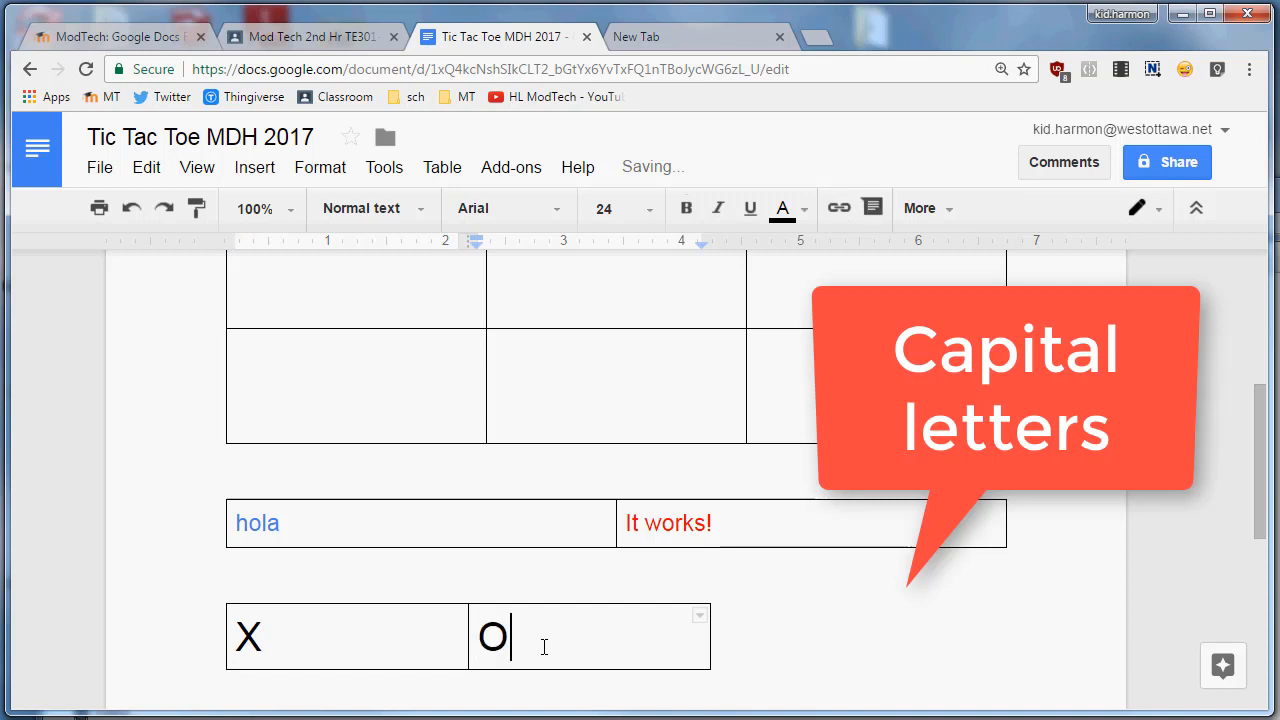
Set the X and O cells to font size 48
left_click_drag(592, 638, 319, 643)
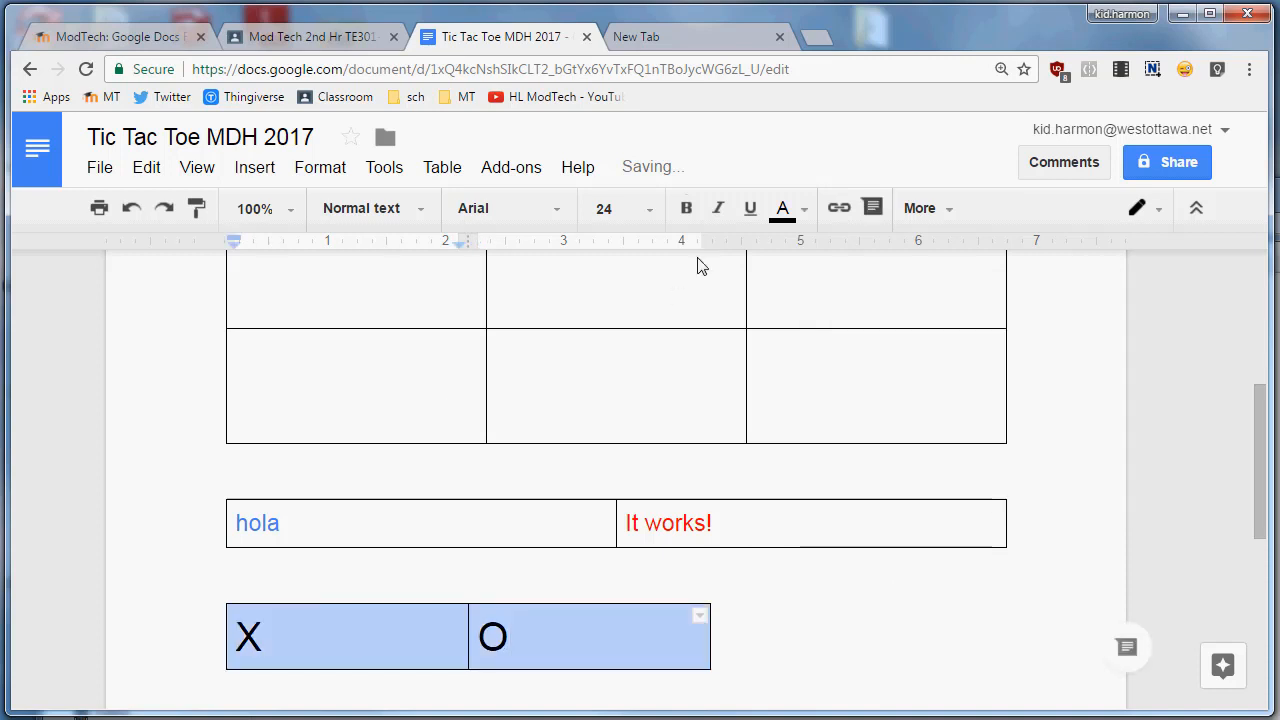
left_click(649, 212)
left_click(626, 598)
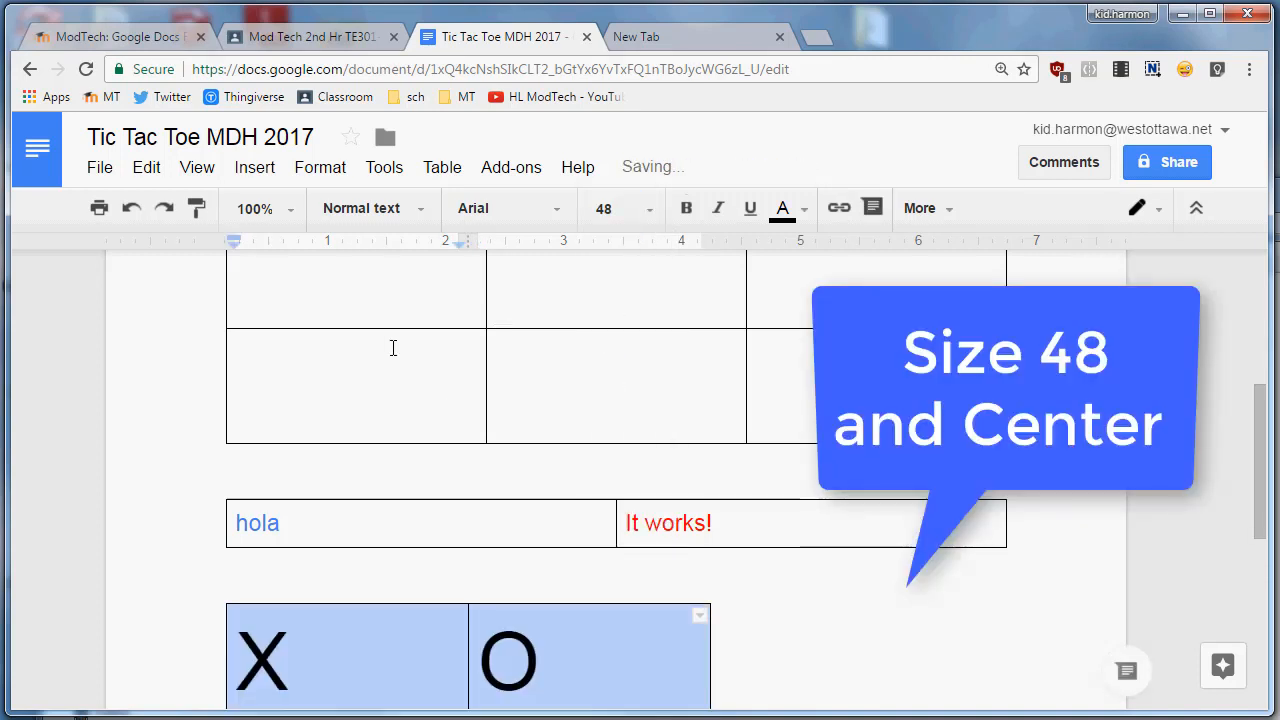
Centre the X and the O horizontally in their cells
scroll(431, 514, "down", 3)
scroll(431, 523, "up", 2)
left_click(354, 537)
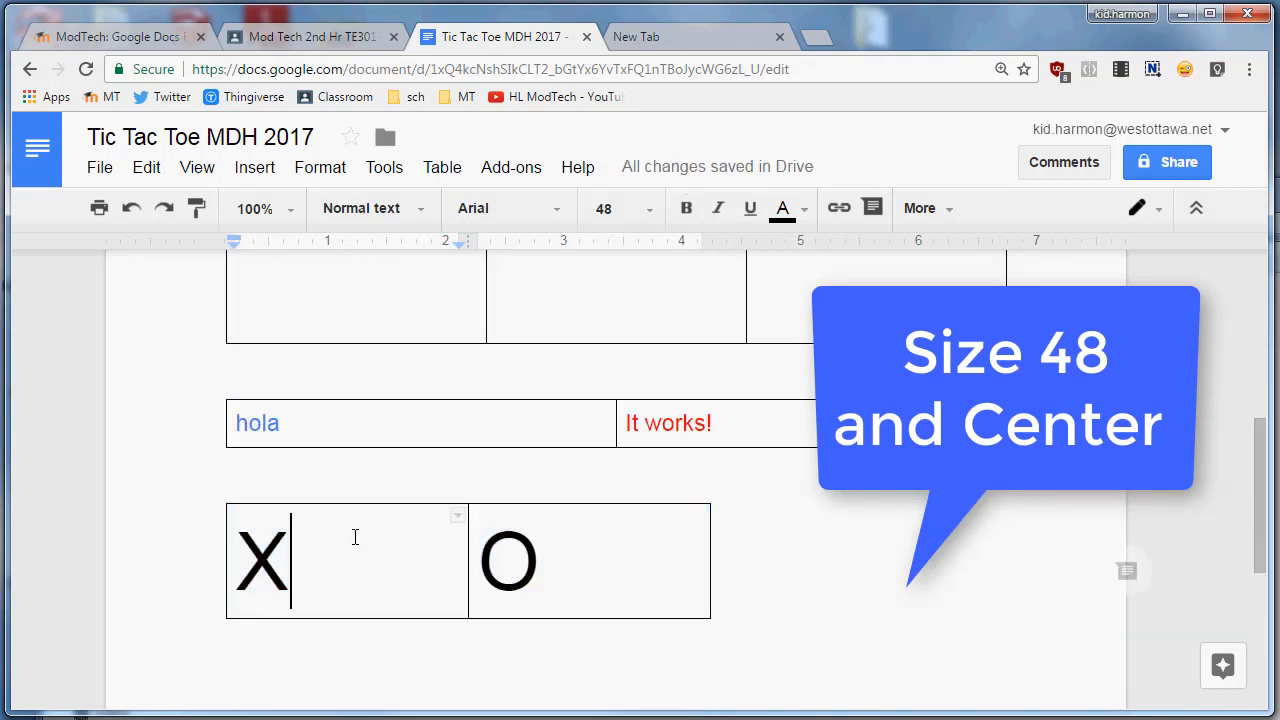
left_click_drag(291, 556, 252, 557)
left_click_drag(650, 524, 287, 551)
left_click(944, 222)
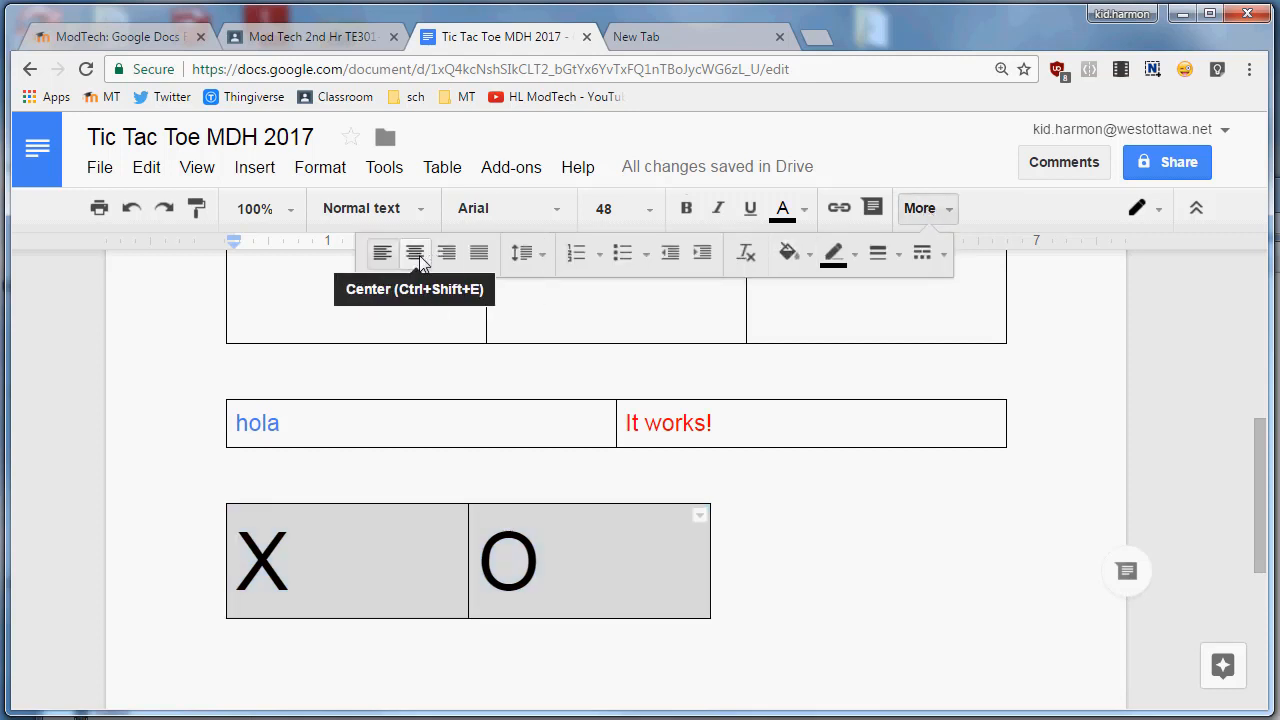
left_click(415, 256)
Change the text colour of the X to blue, leaving the cell without a background fill
left_click(347, 573)
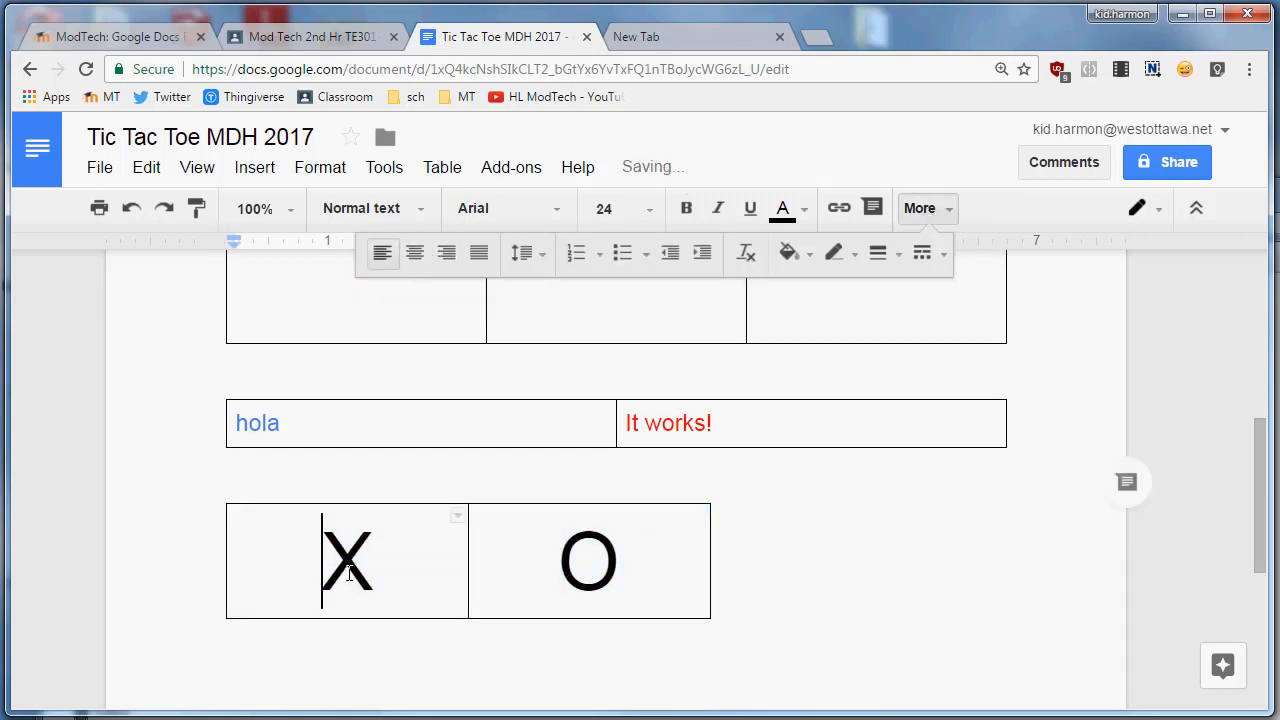
left_click_drag(334, 566, 371, 571)
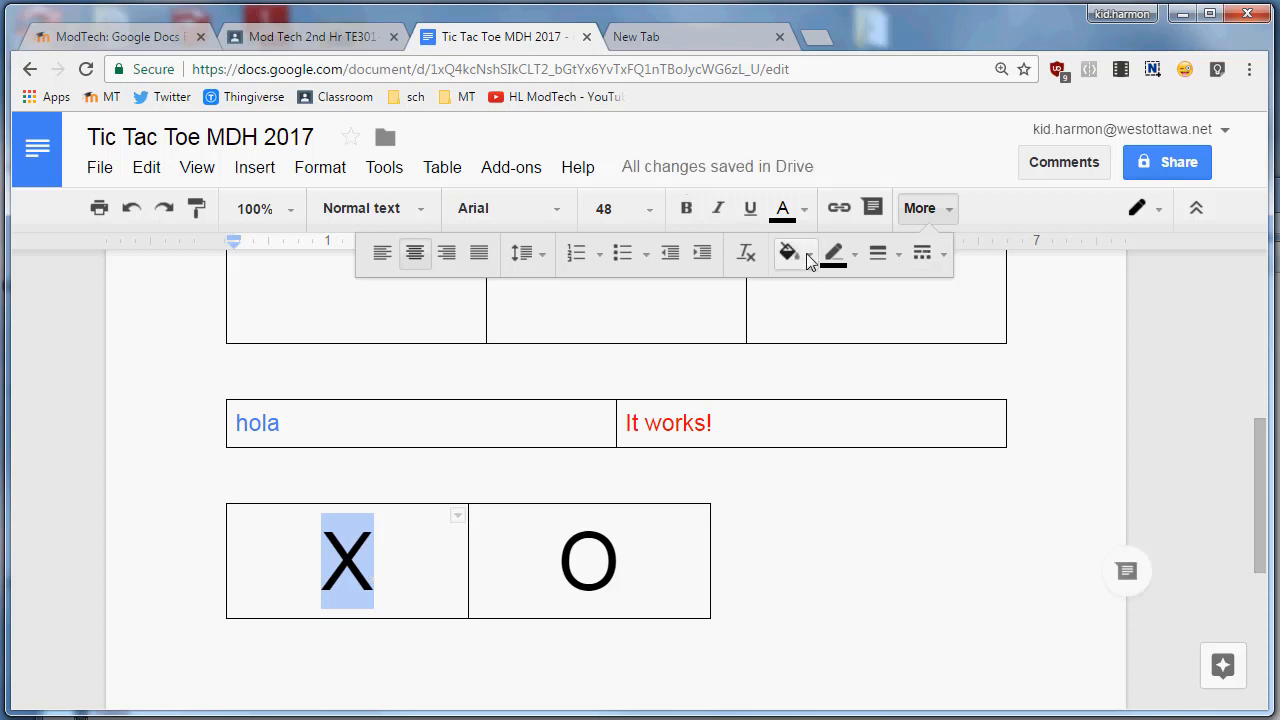
left_click(802, 212)
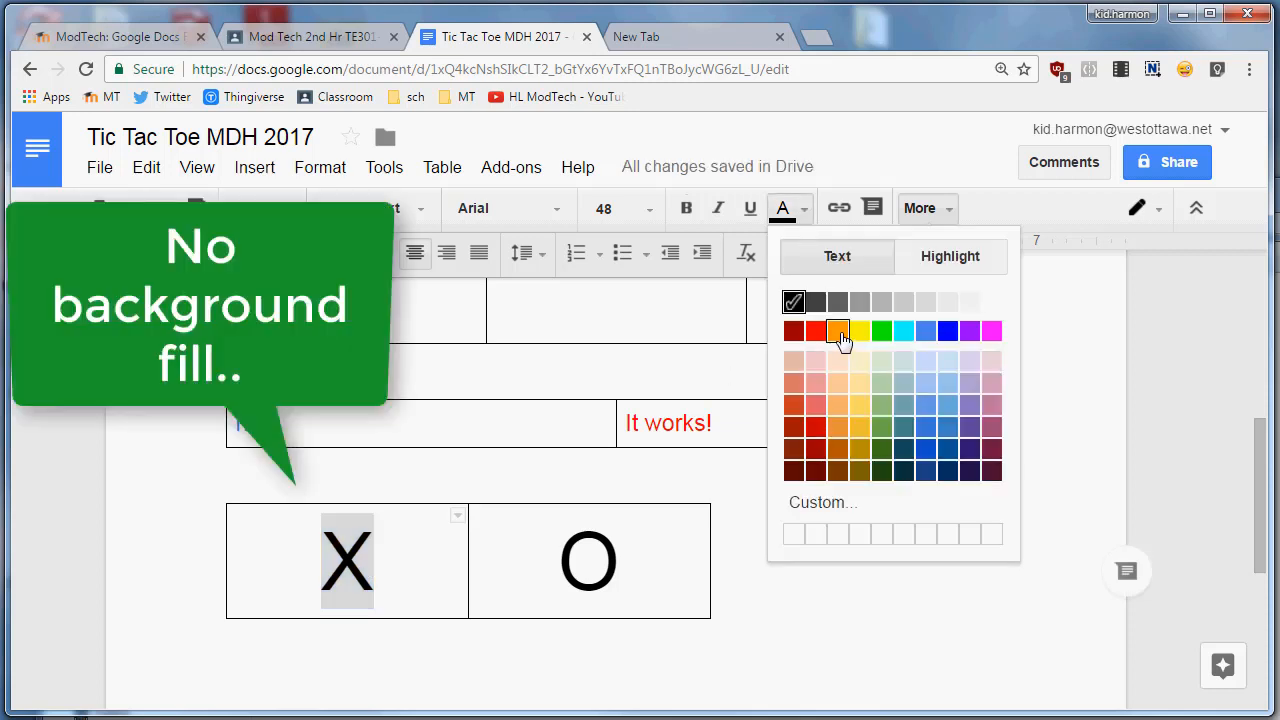
left_click(947, 333)
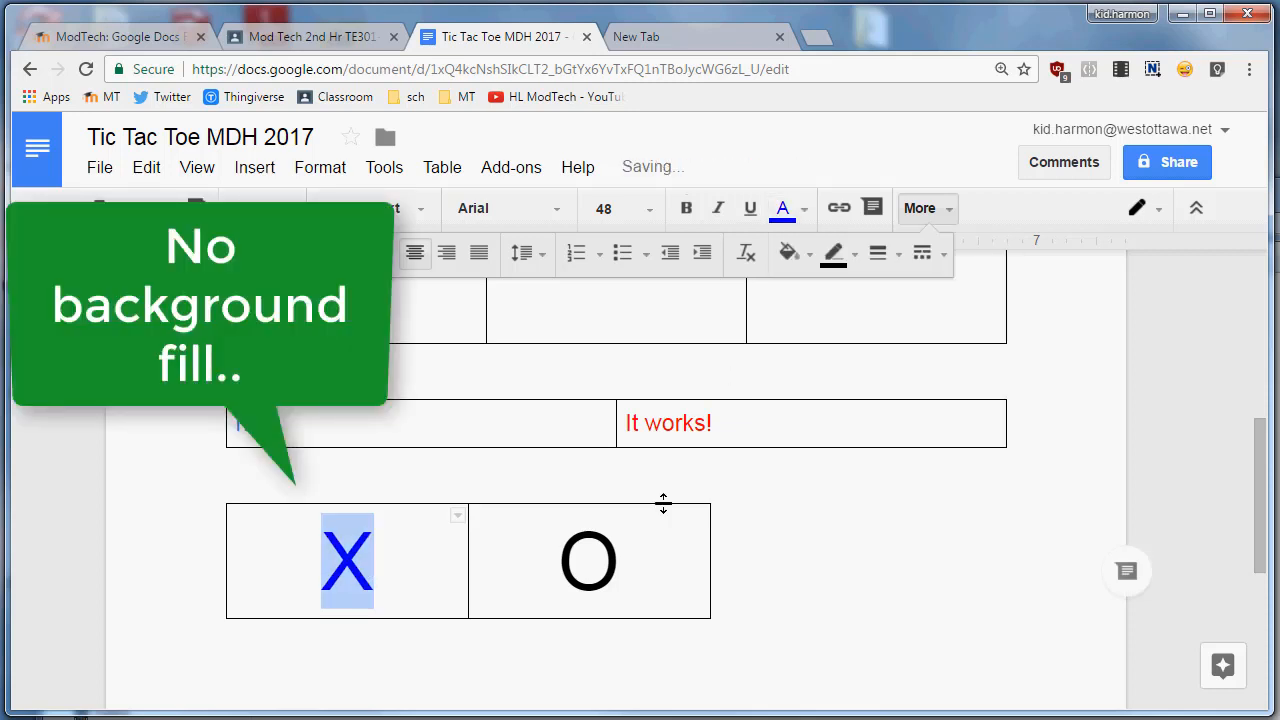
Change the text colour of the O in the second cell to orange
left_click(575, 557)
double_click(586, 560)
left_click(802, 212)
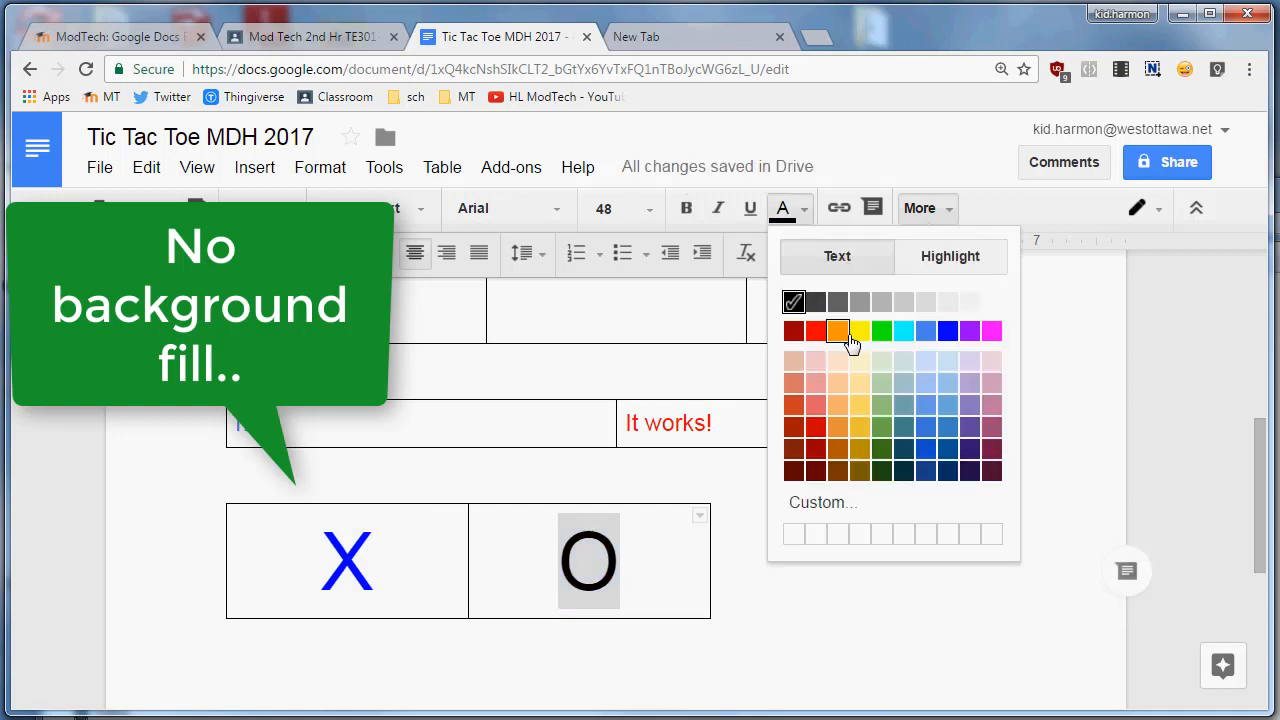
left_click(838, 336)
Copy the blue X and paste it into the bottom-left, centre and top-right cells of the 3 x 3 table
left_click(483, 543)
double_click(405, 564)
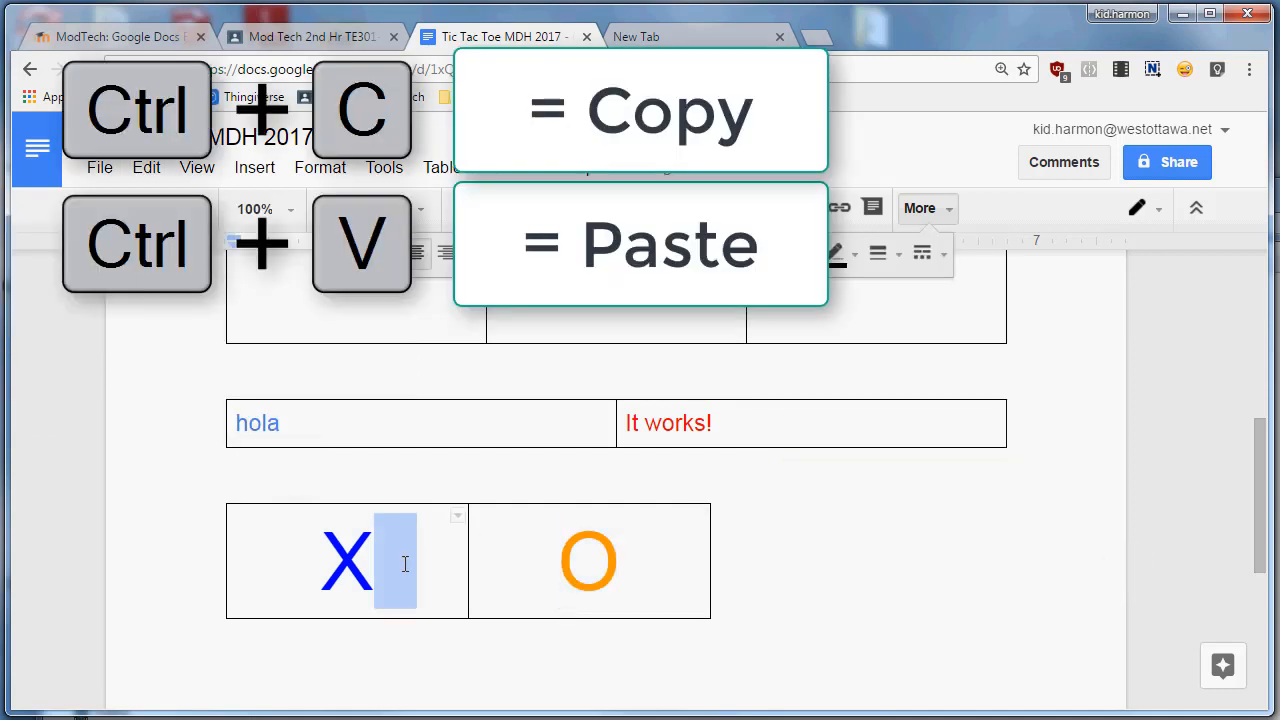
double_click(342, 566)
key("ctrl+c")
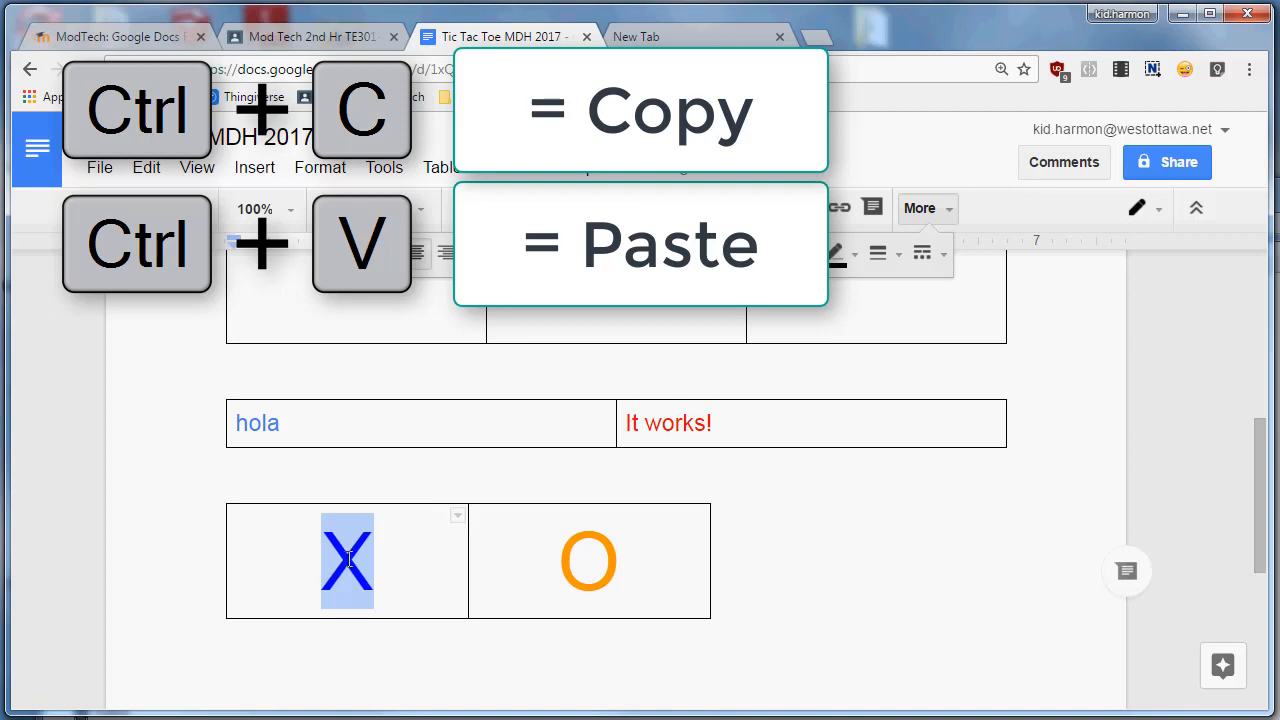
scroll(347, 562, "up", 3)
left_click(457, 543)
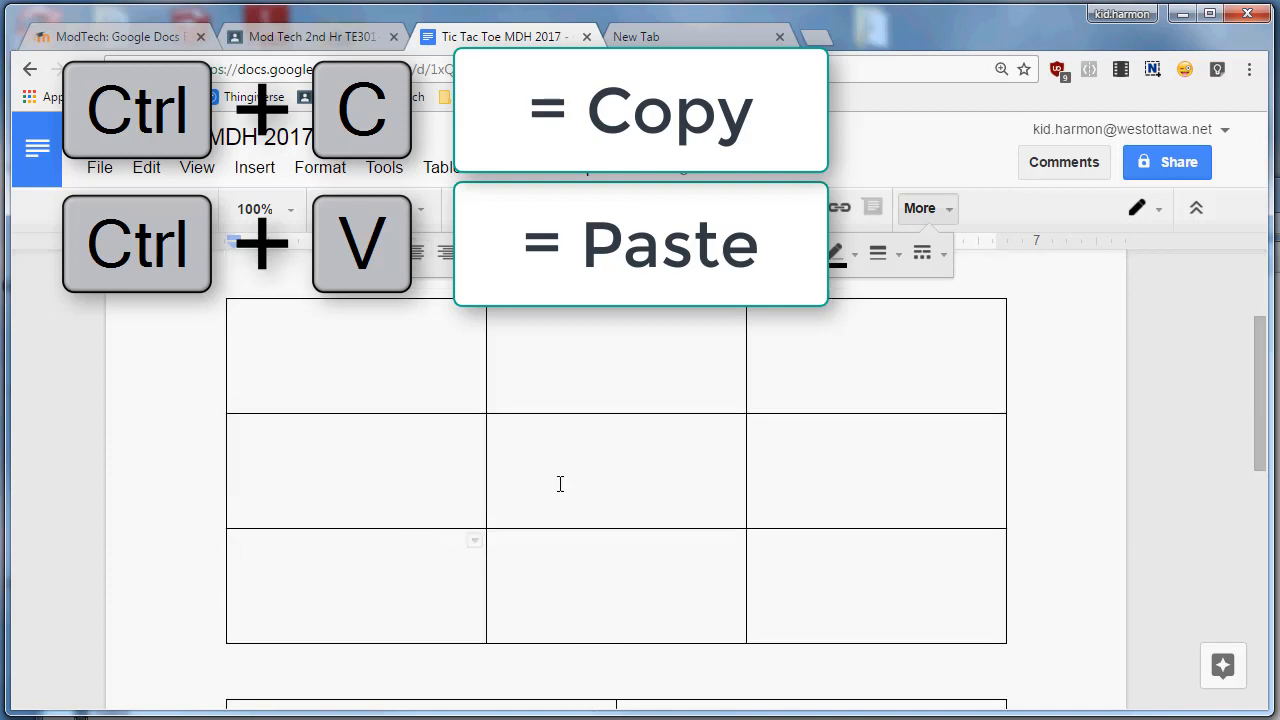
key("ctrl+v")
left_click(660, 449)
key("ctrl+v")
left_click(846, 392)
key("ctrl+v")
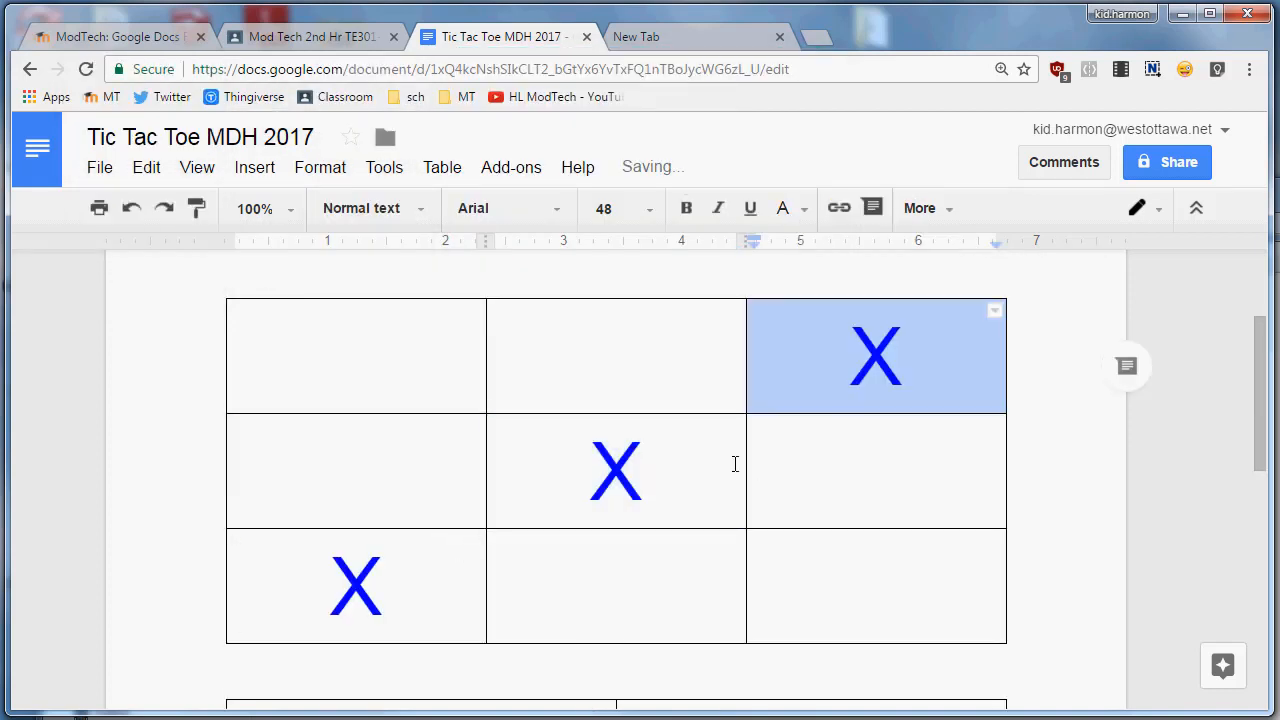
Copy the orange O and paste it into the top-left and middle-right cells of the 3 x 3 table
scroll(734, 464, "down", 1)
scroll(730, 465, "up", 1)
scroll(717, 471, "down", 2)
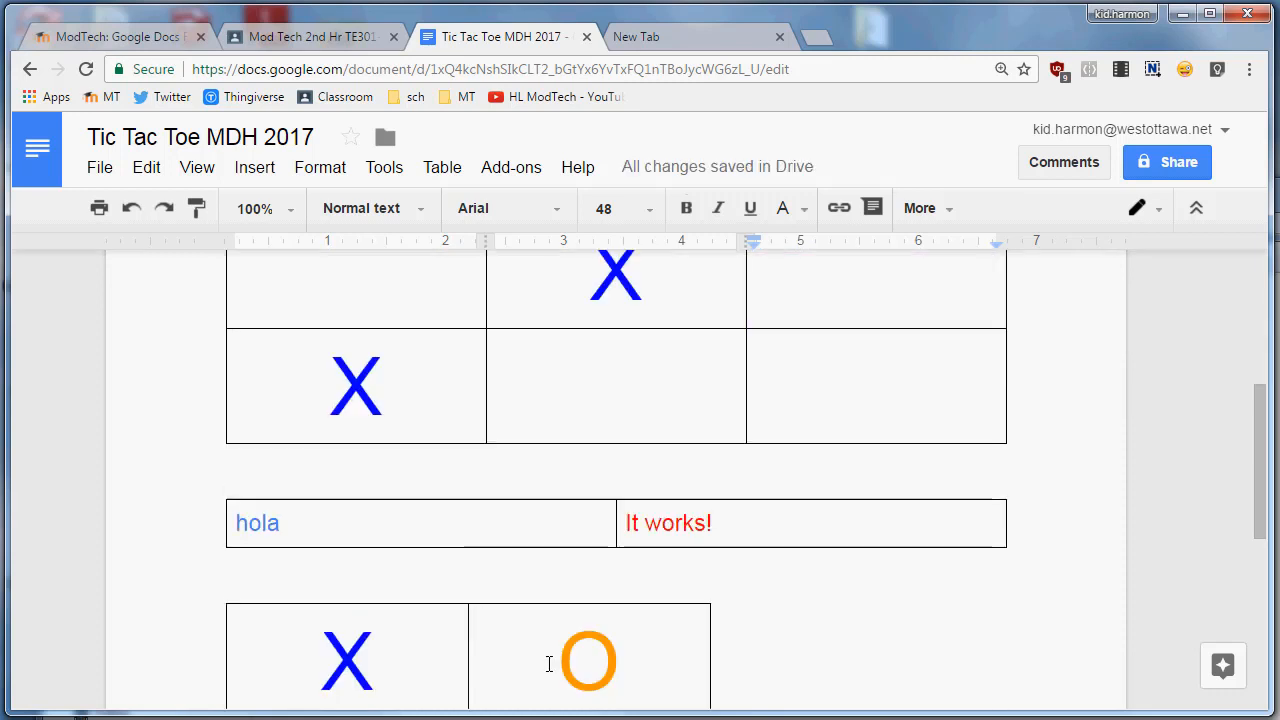
left_click_drag(549, 664, 617, 541)
key("ctrl+c")
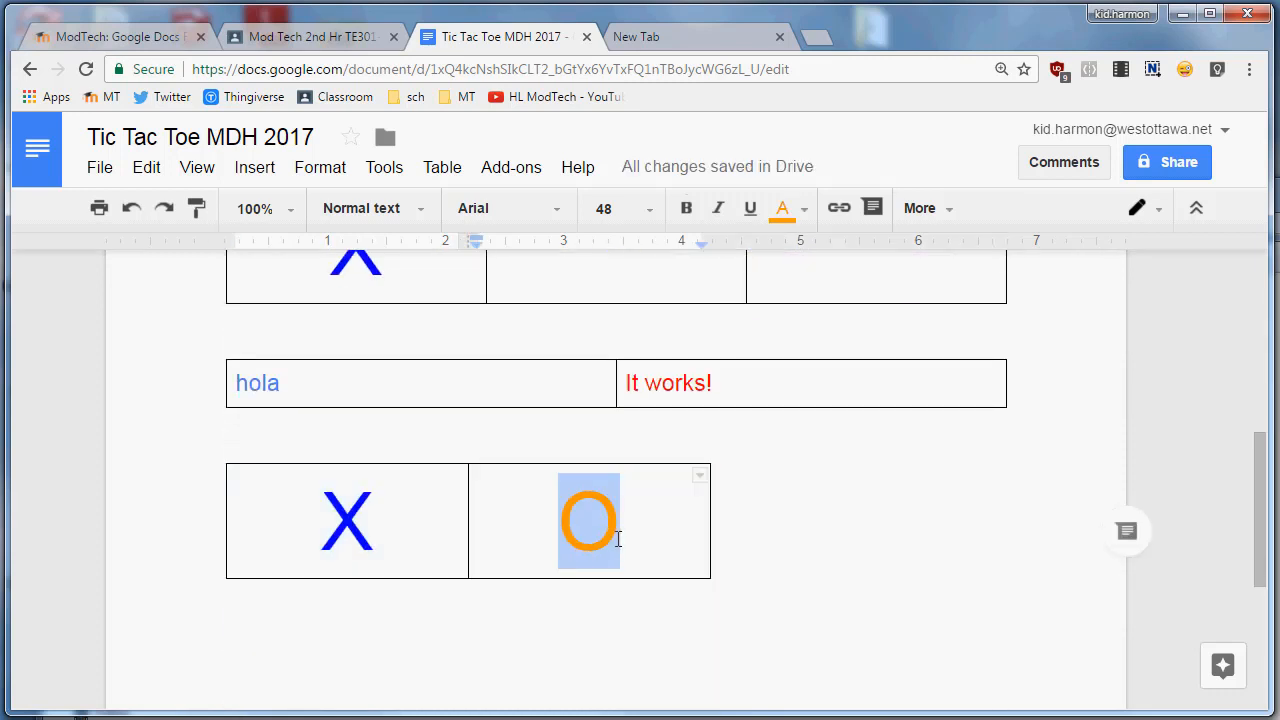
scroll(617, 537, "up", 7)
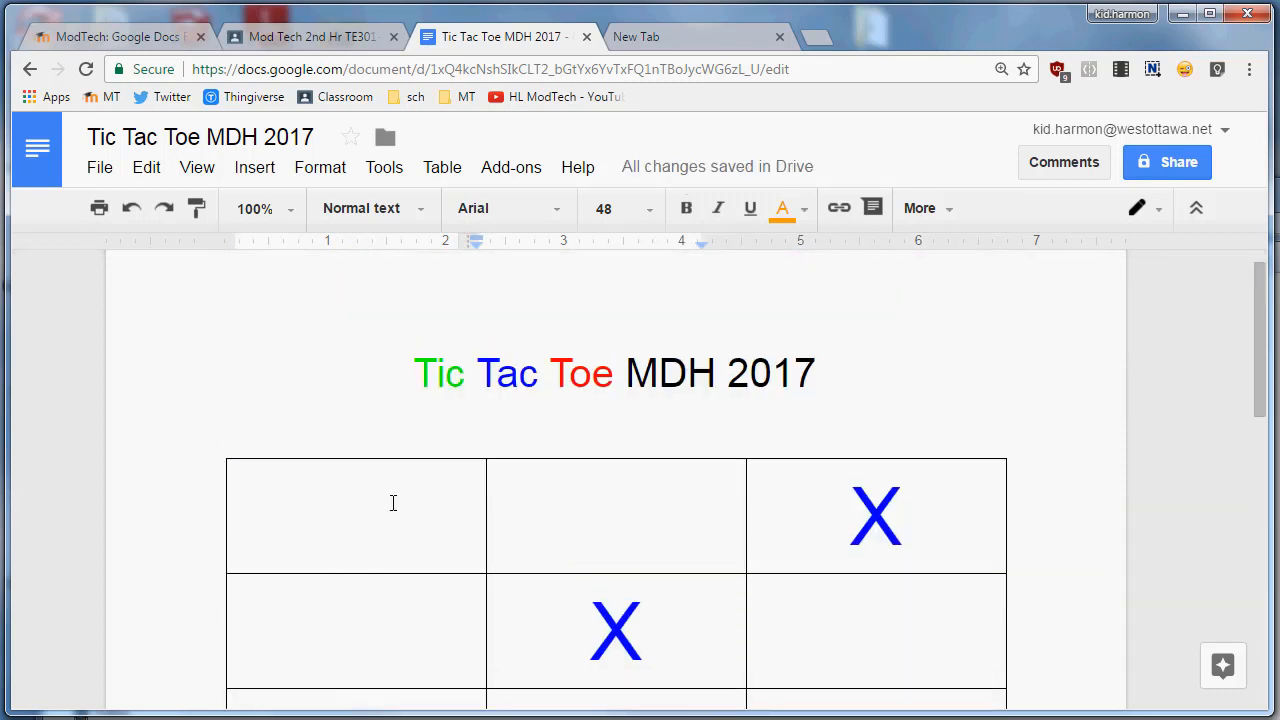
left_click(393, 503)
key("ctrl+v")
left_click_drag(749, 600, 777, 614)
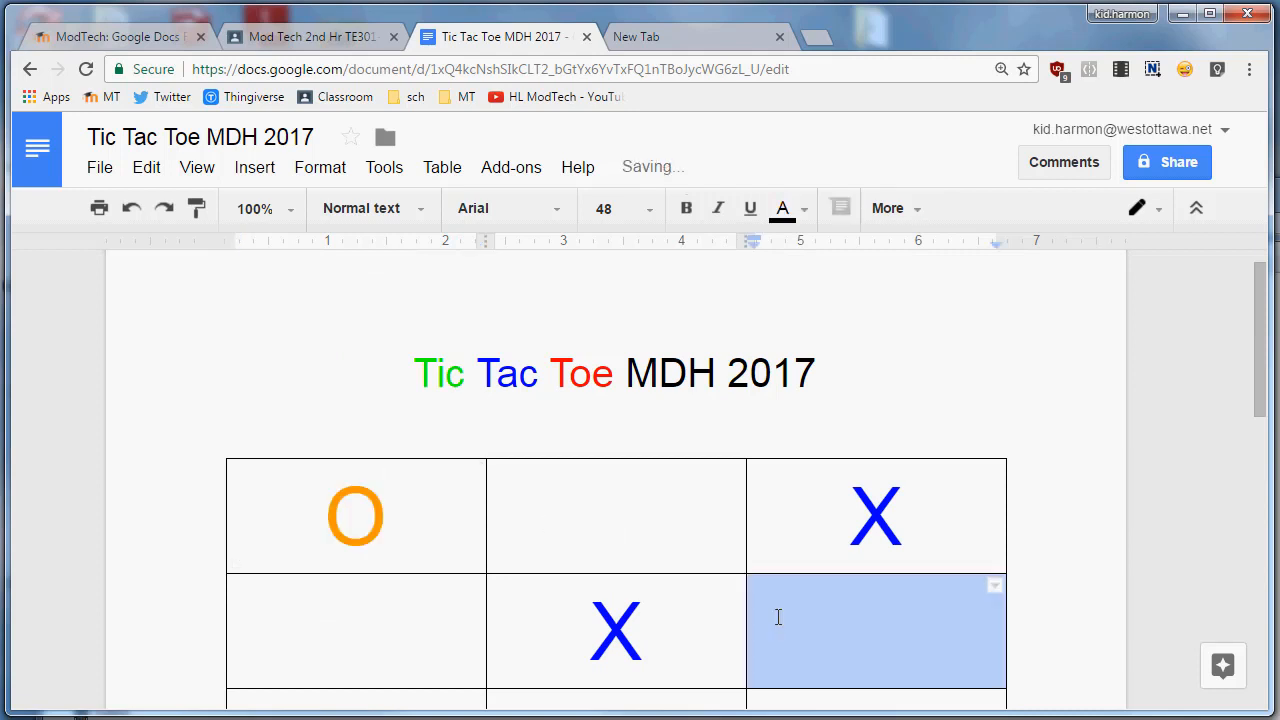
key("ctrl+v")
left_click_drag(662, 540, 662, 525)
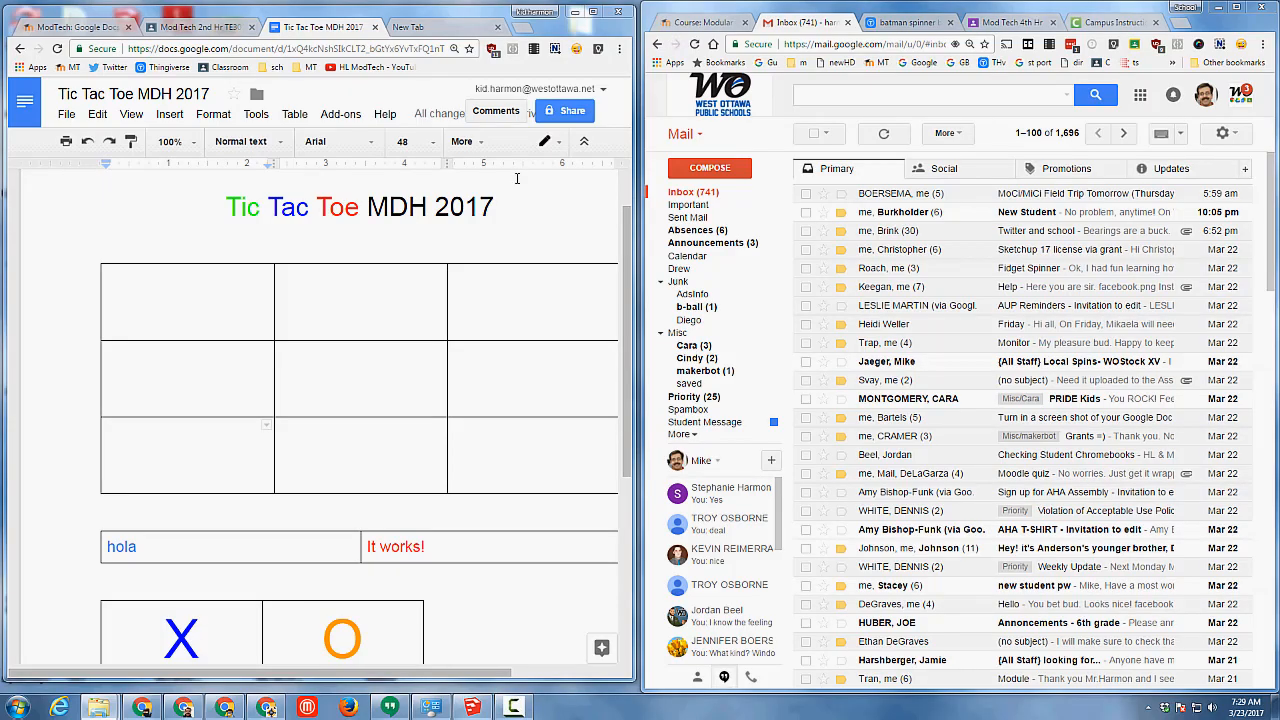
Share the document with the teacher as an editor, picking the contact from the suggestions, and send the invitation
left_click(565, 110)
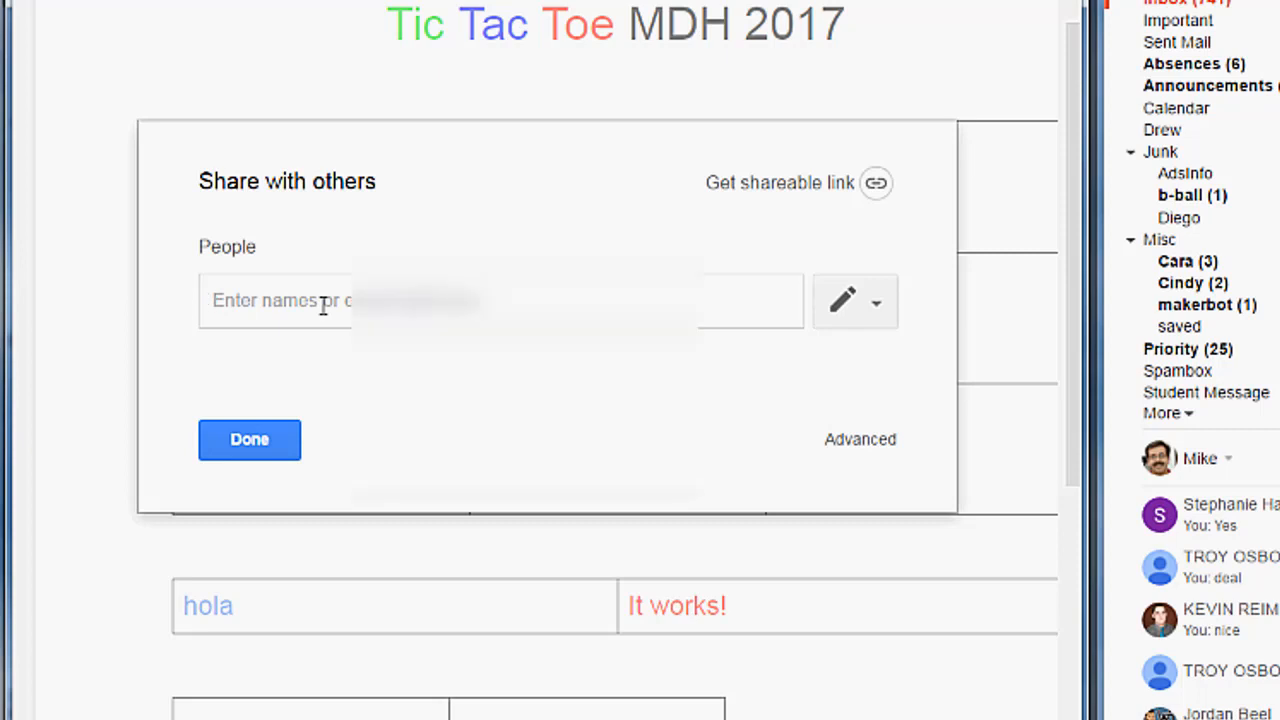
type("harm")
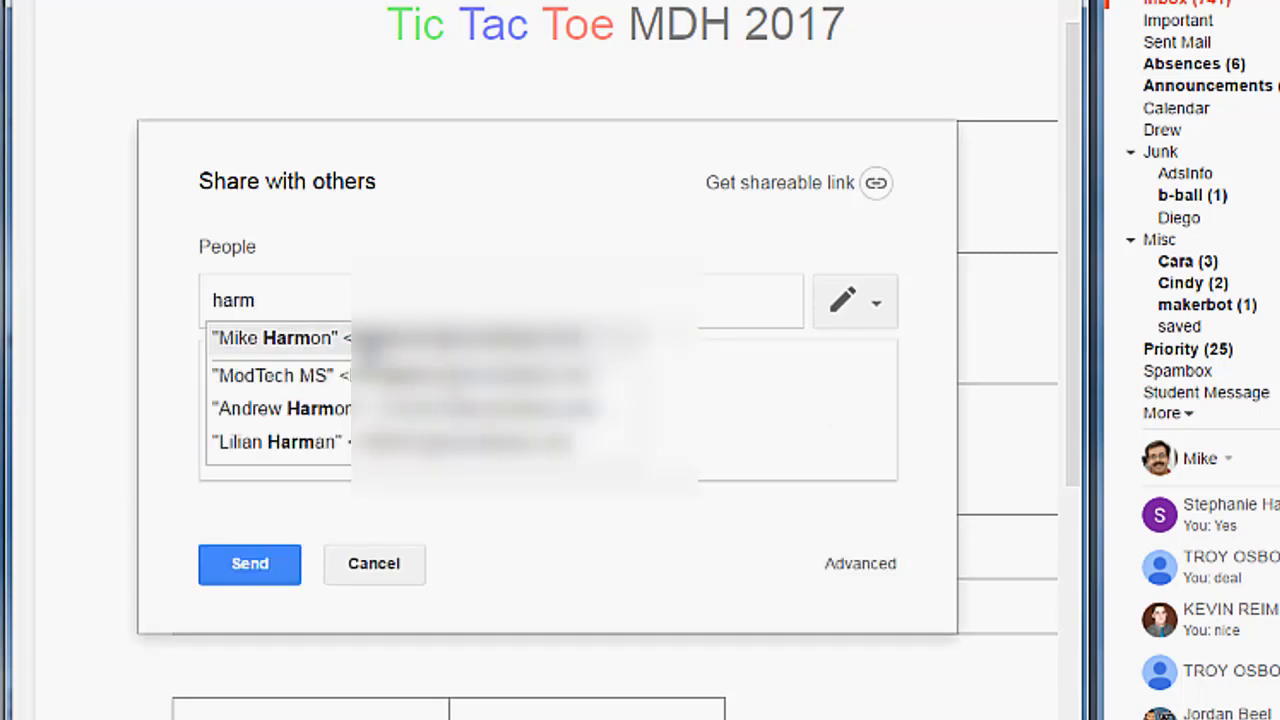
key("Return")
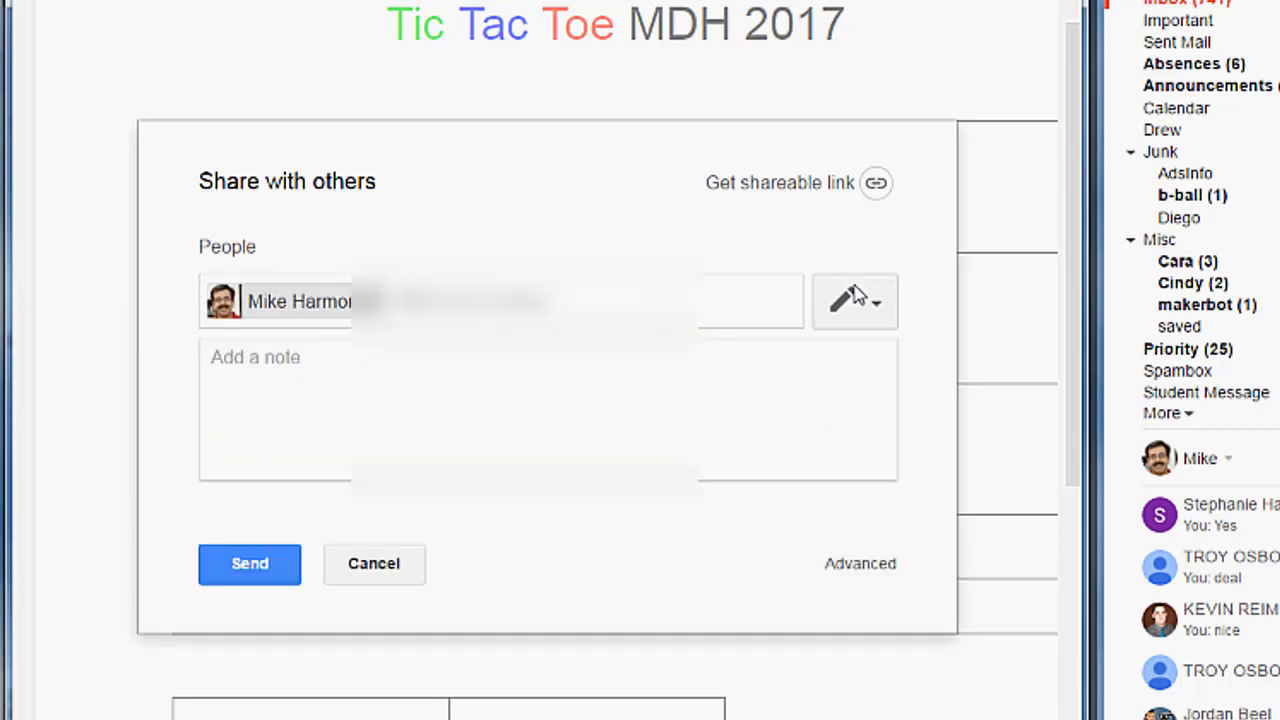
left_click(267, 568)
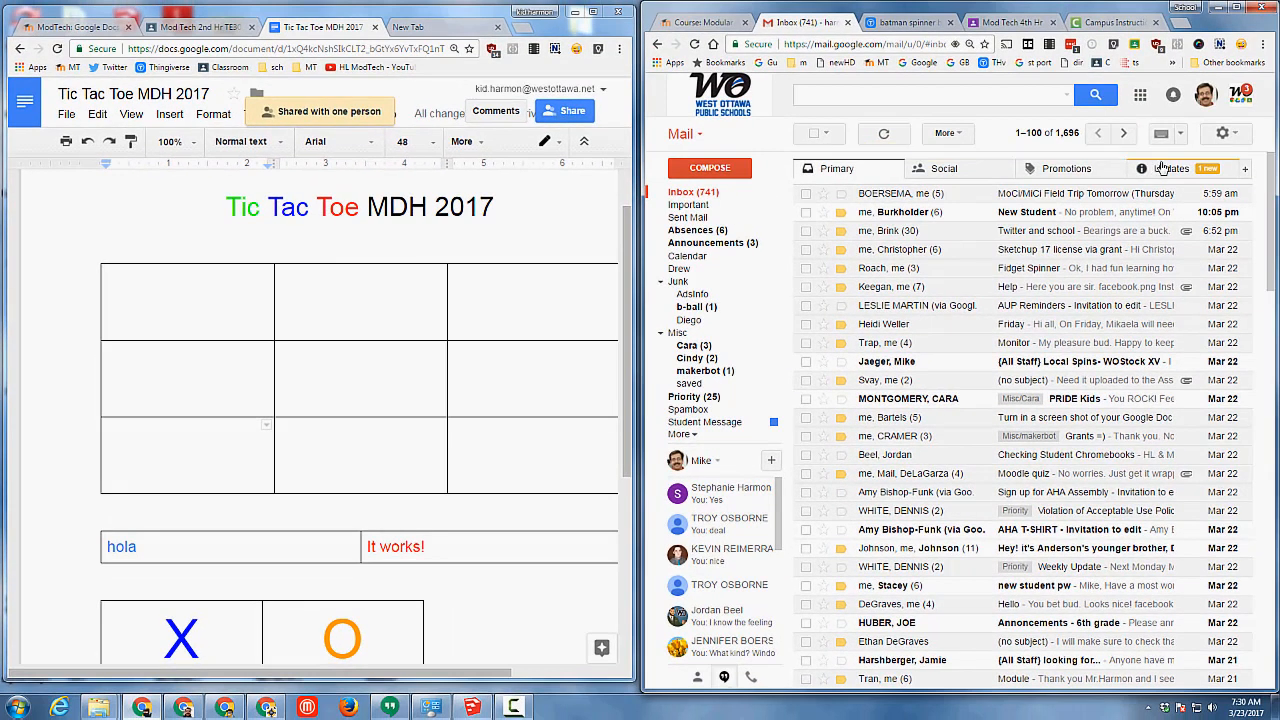
Switch to the recipient's Gmail, open the new Tic Tac Toe invitation among the updates, and open the shared document from it
left_click(1163, 168)
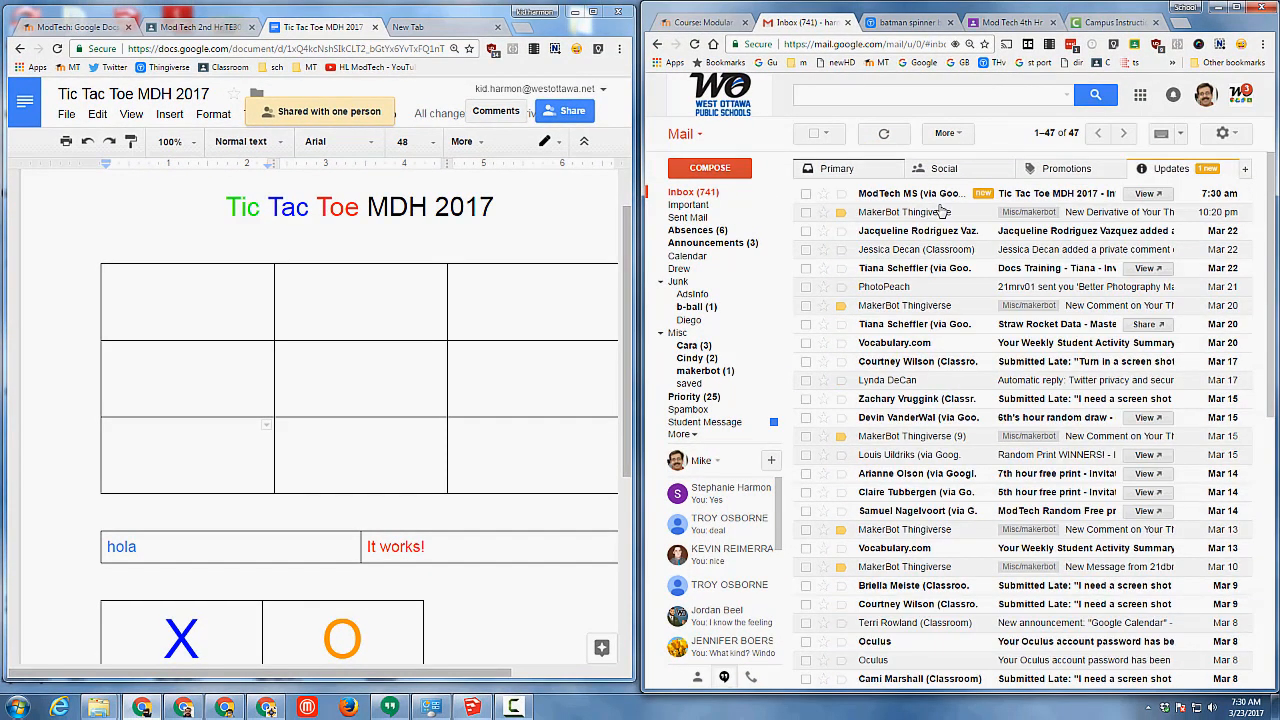
left_click(928, 197)
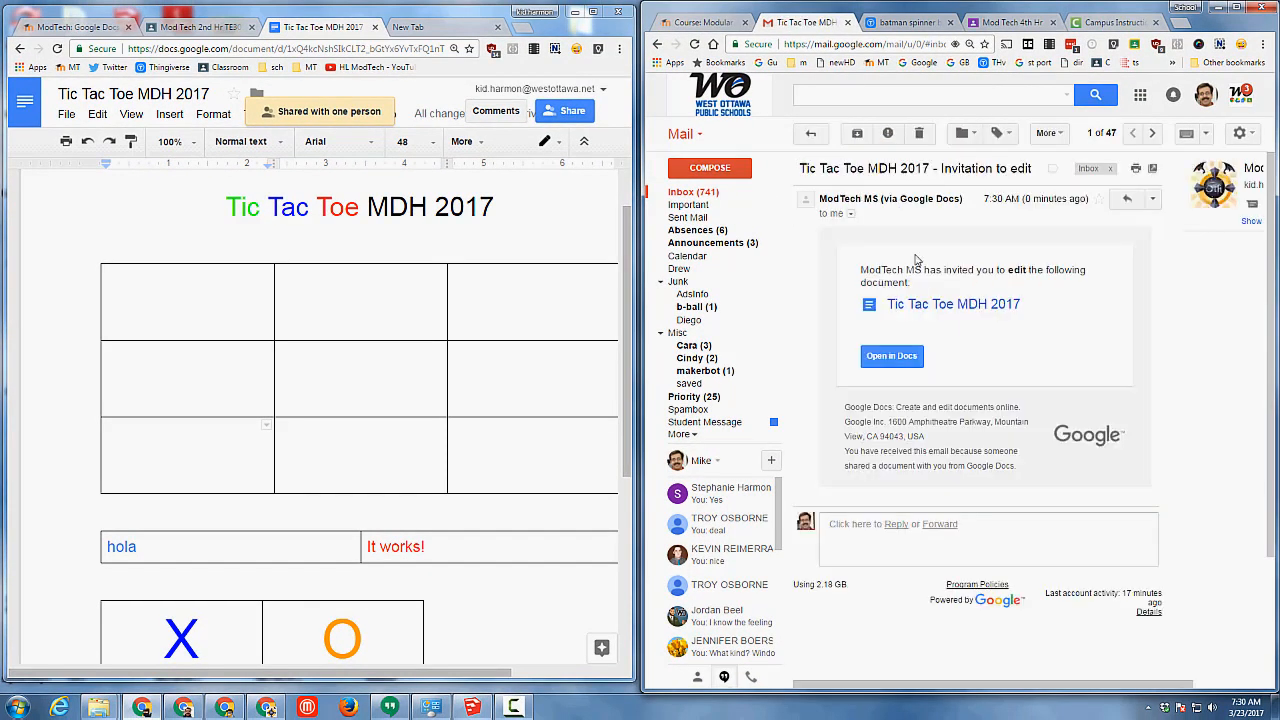
left_click(891, 358)
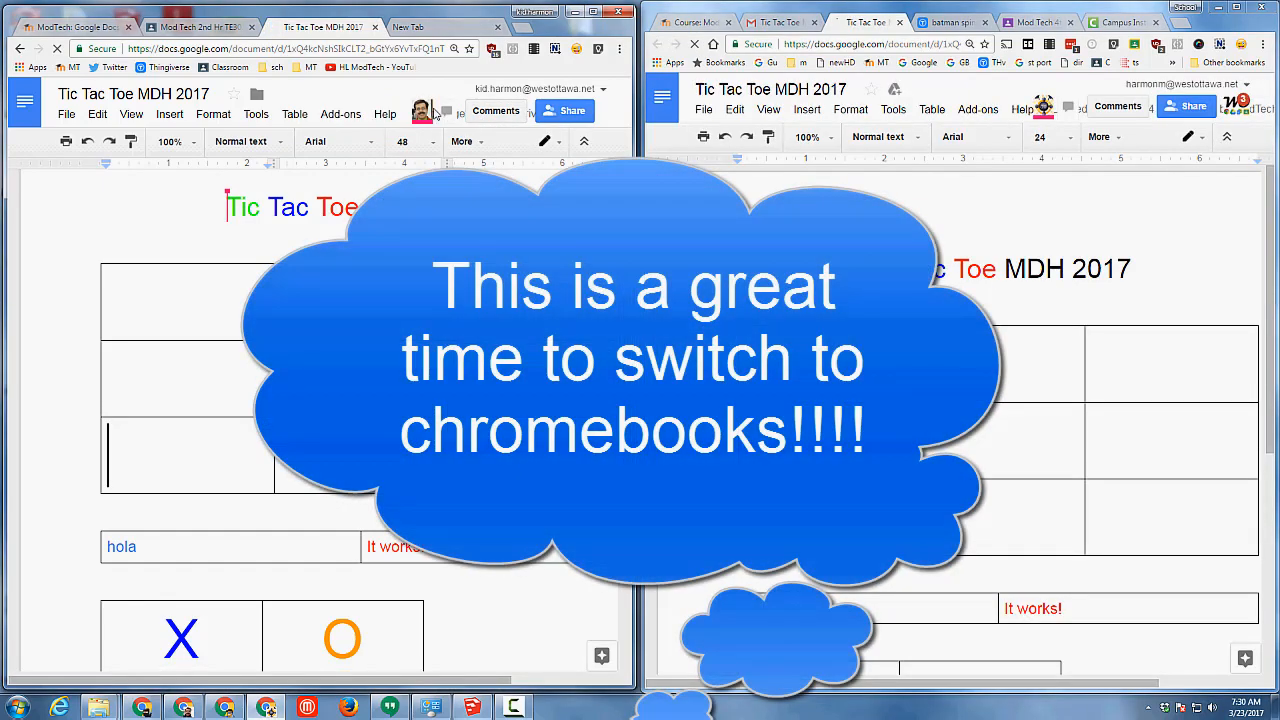
Add "wow" after the greeting in the blue chat cell, and in the second player's window replace the red chat text with "yes"
left_click(217, 544)
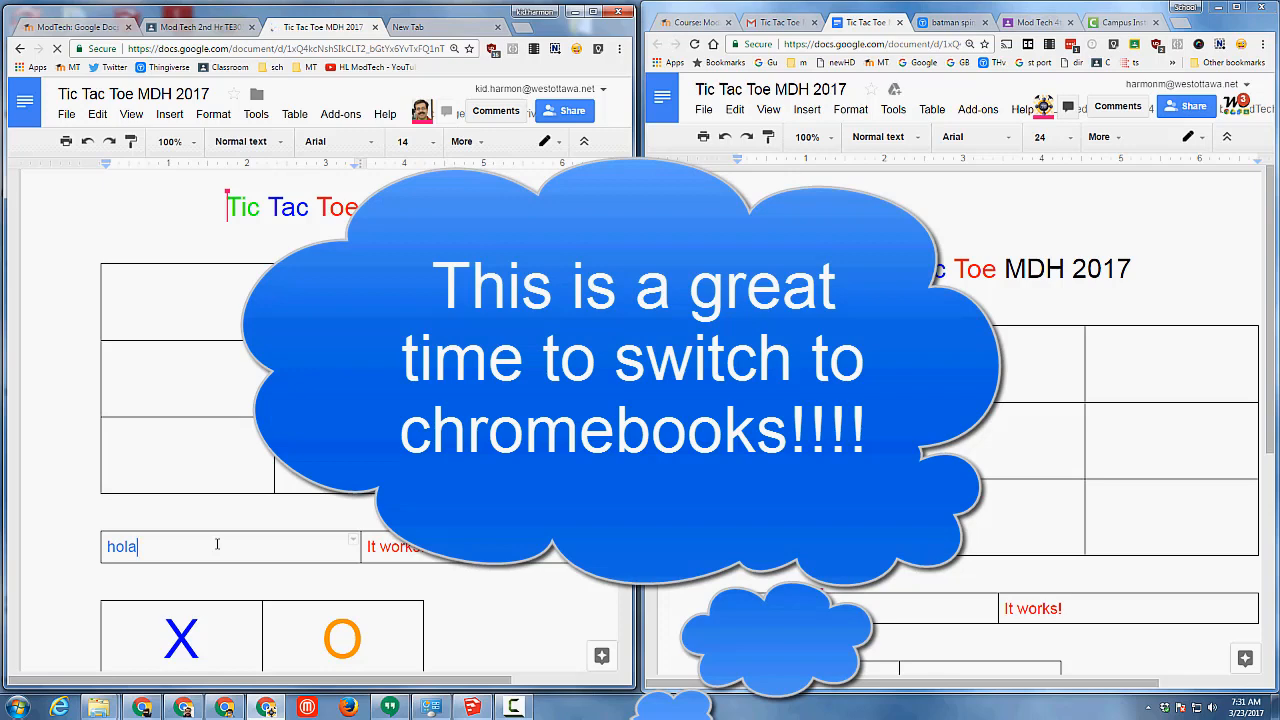
type("wow")
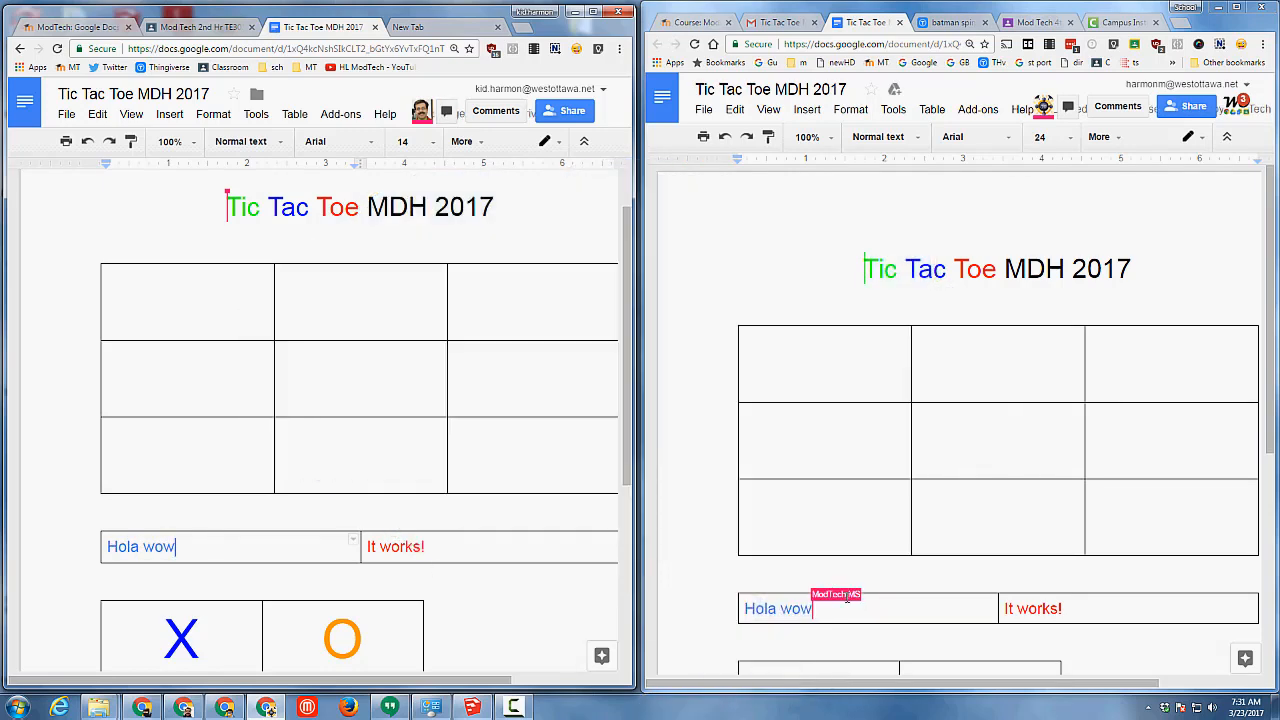
left_click(1130, 608)
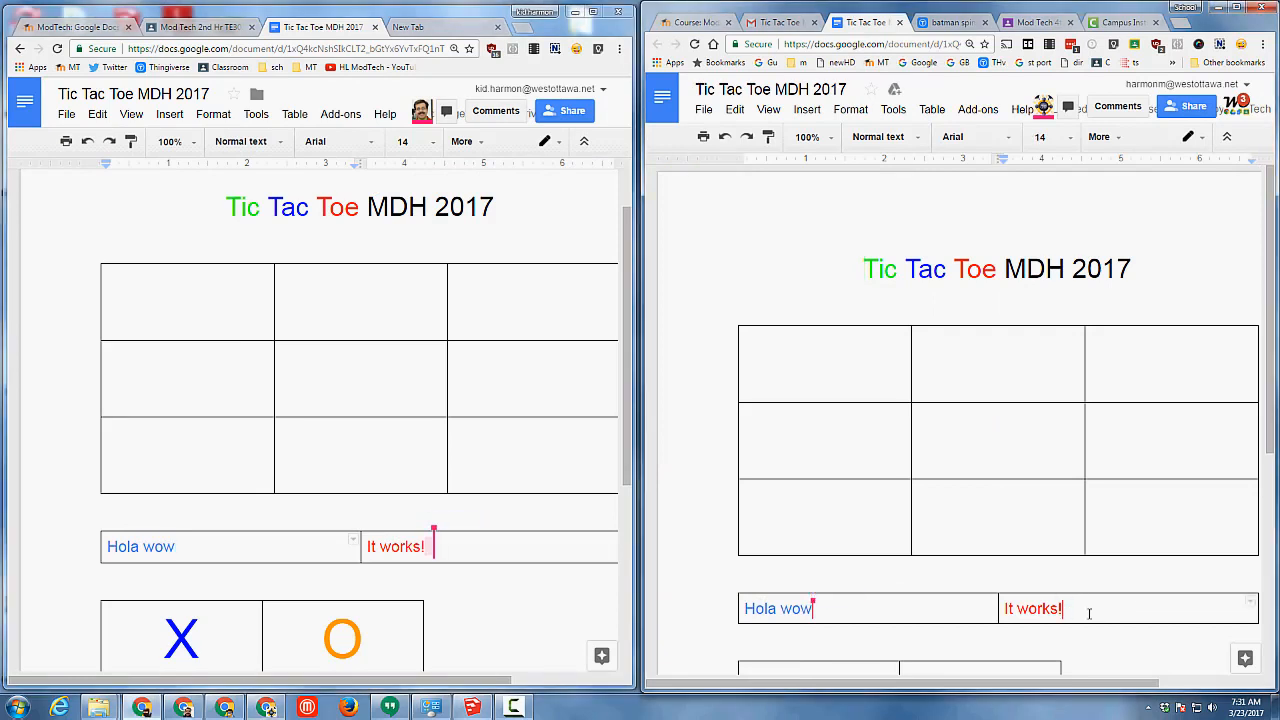
left_click_drag(1089, 613, 1000, 608)
key("BackSpace")
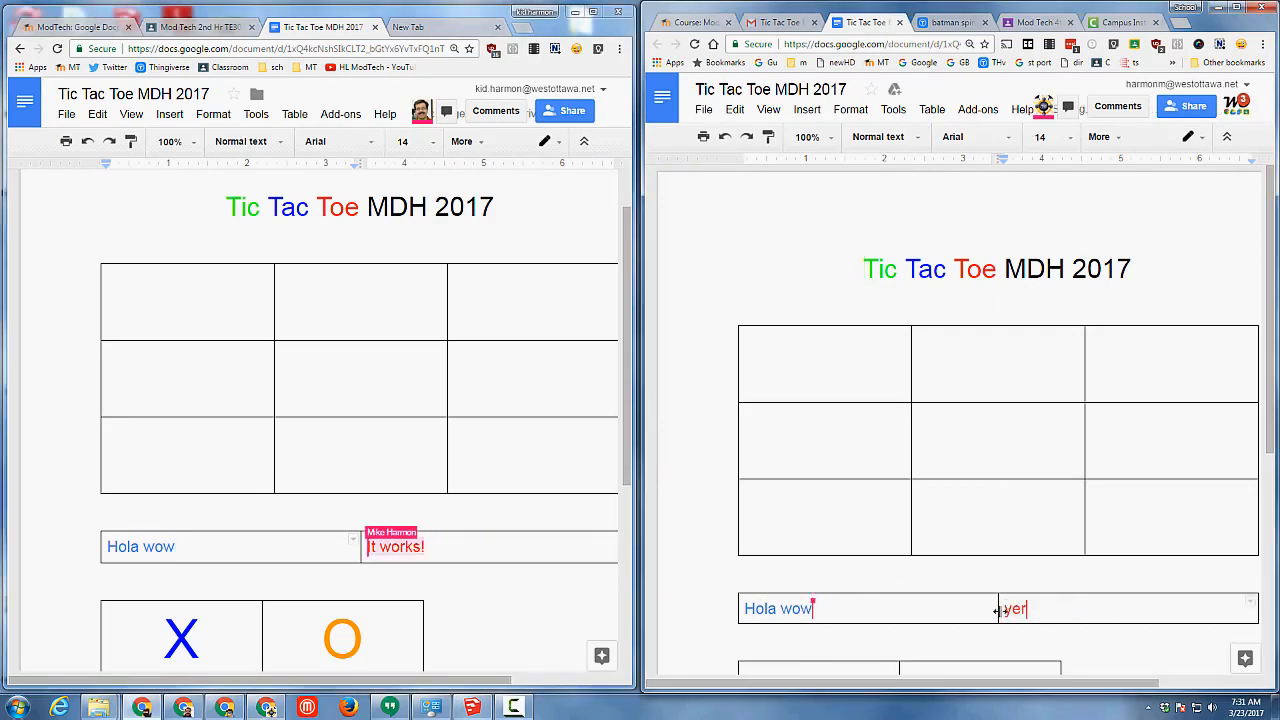
type("yer")
key("BackSpace")
type("s")
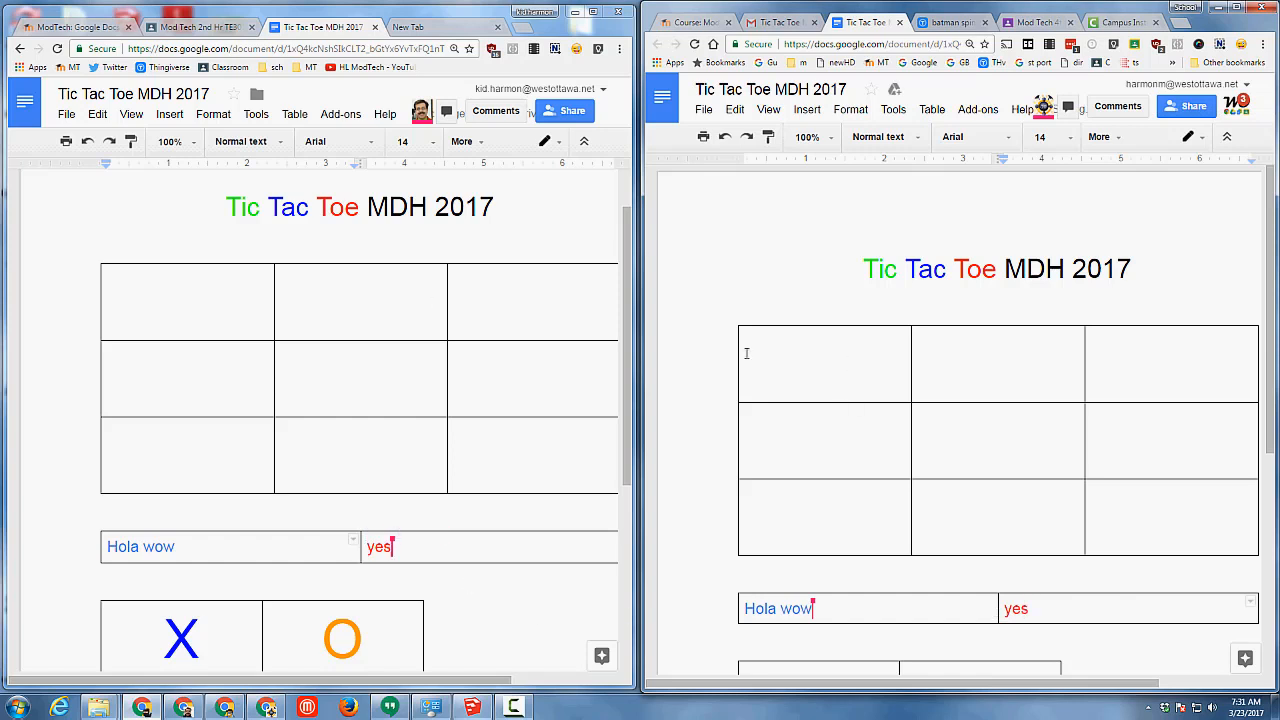
Copy the blue X and paste it into the centre cell of the game grid in the first player's window
left_click_drag(205, 622, 167, 625)
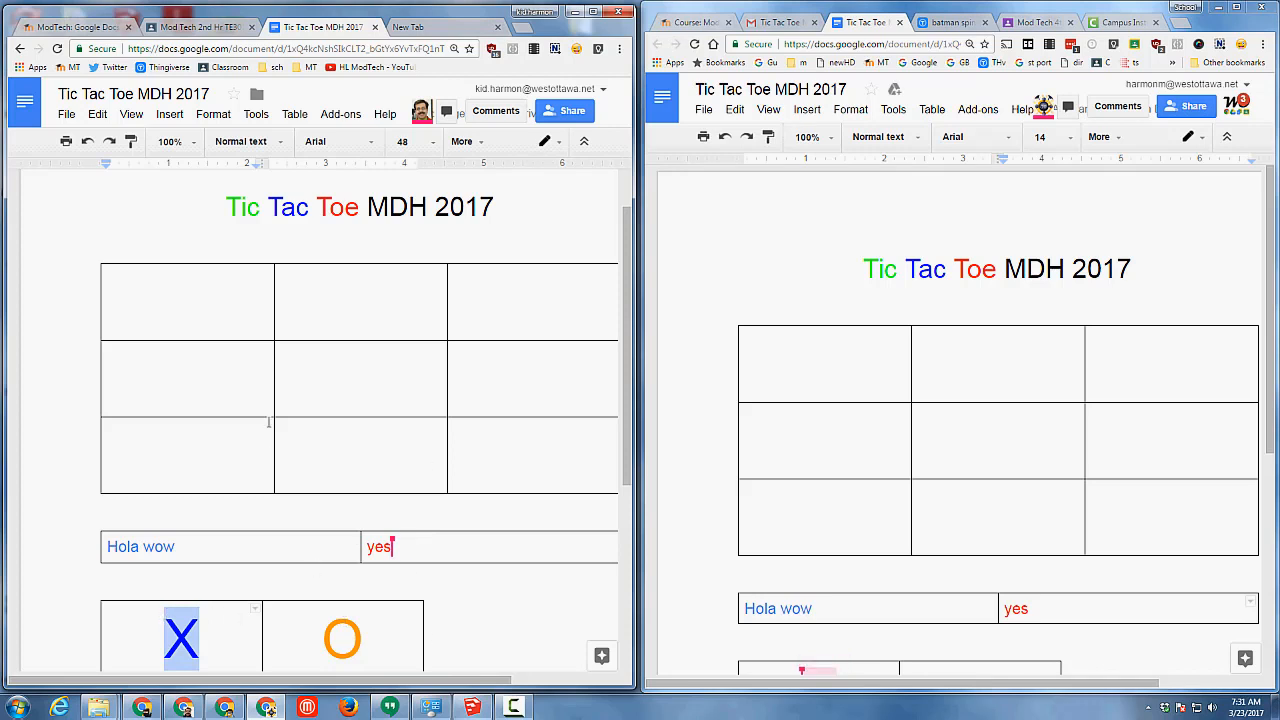
left_click(323, 386)
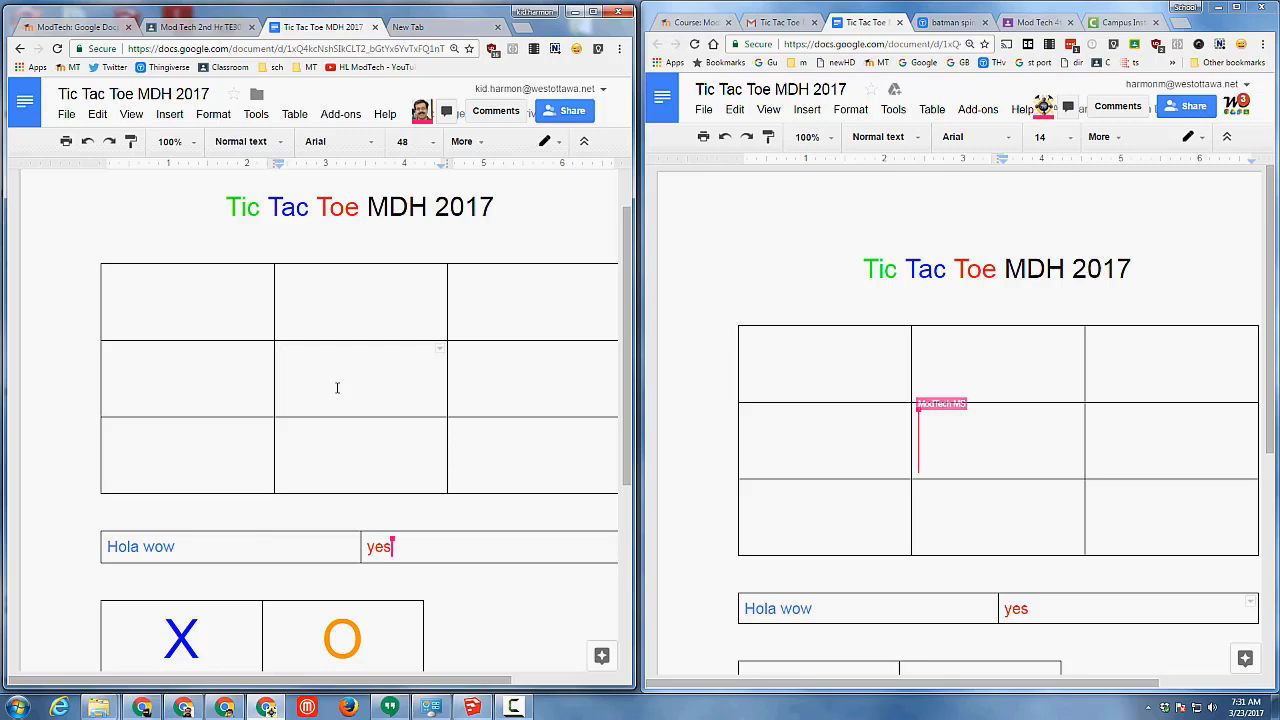
type("X")
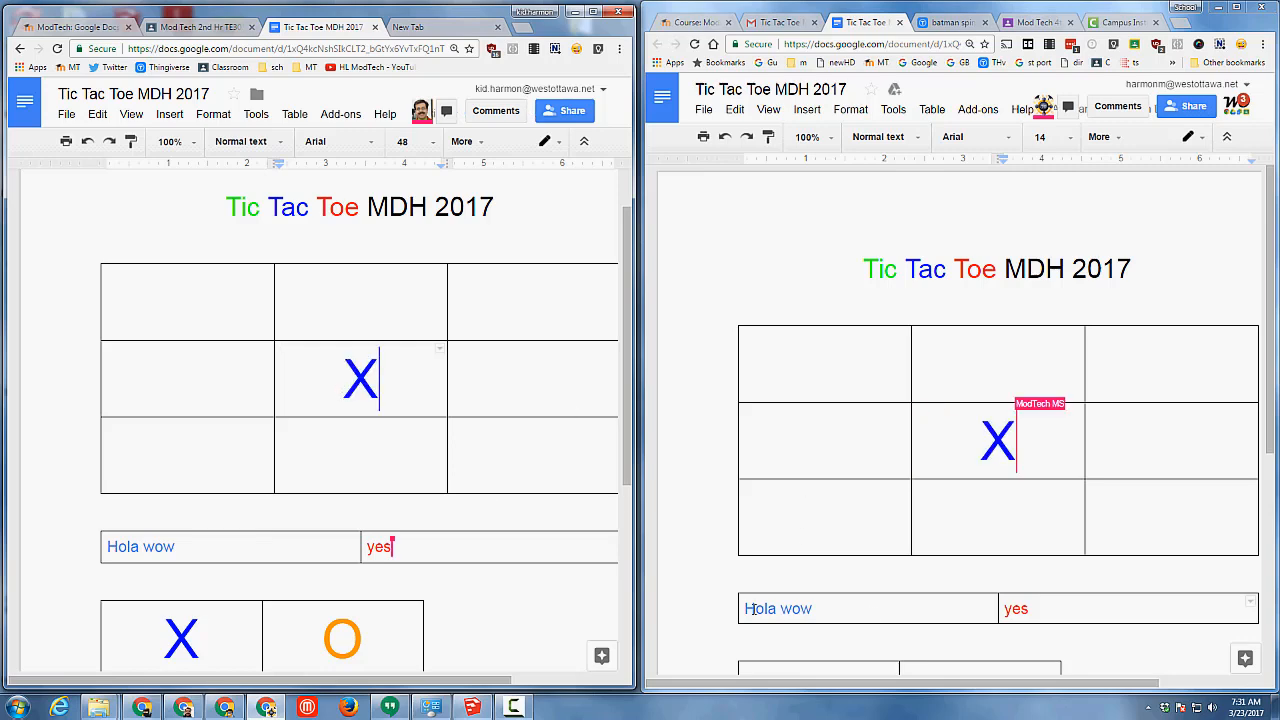
In the second player's window, copy the orange O and paste it into the top-left cell of the game grid
double_click(917, 632)
scroll(914, 624, "down", 1)
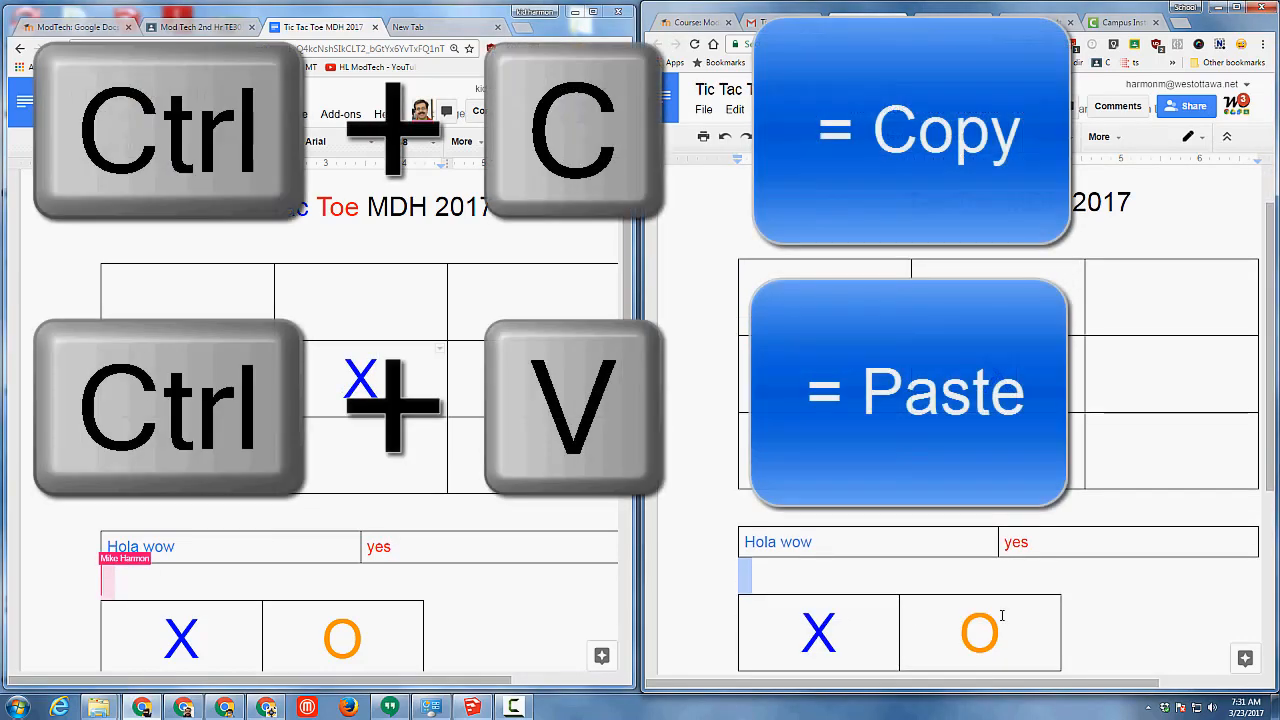
left_click_drag(1001, 616, 956, 622)
key("ctrl+c")
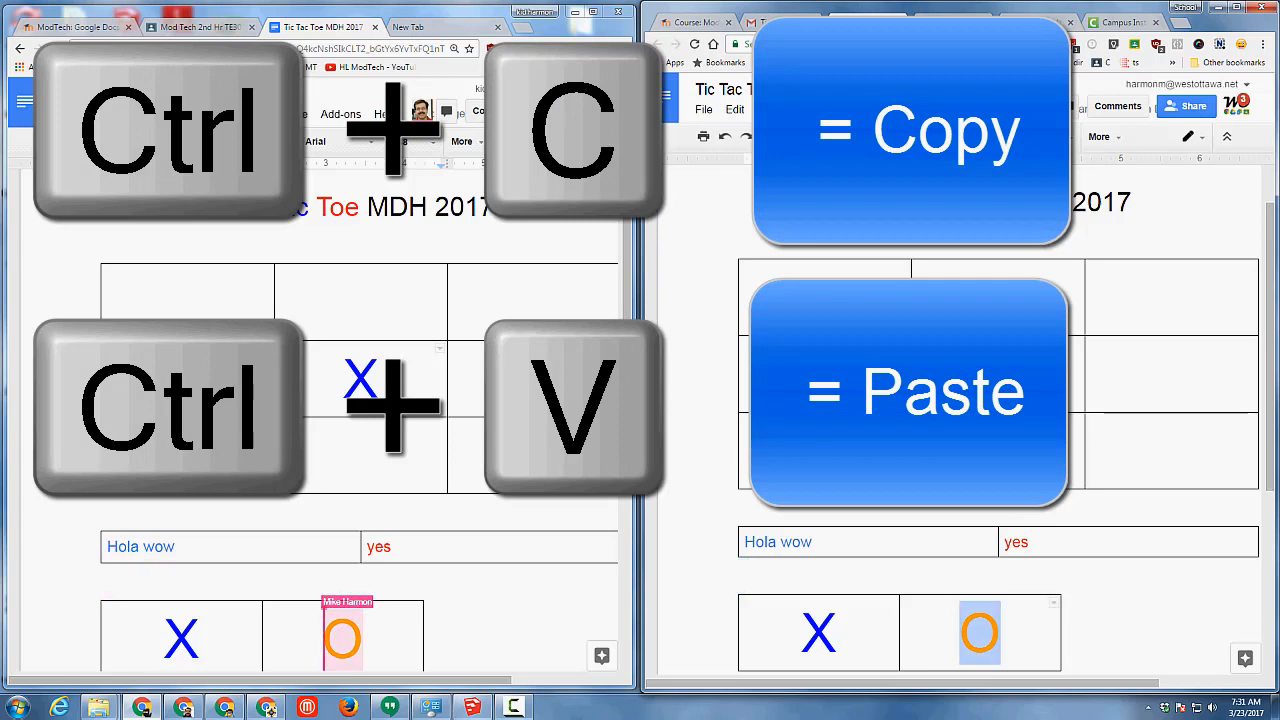
left_click(825, 300)
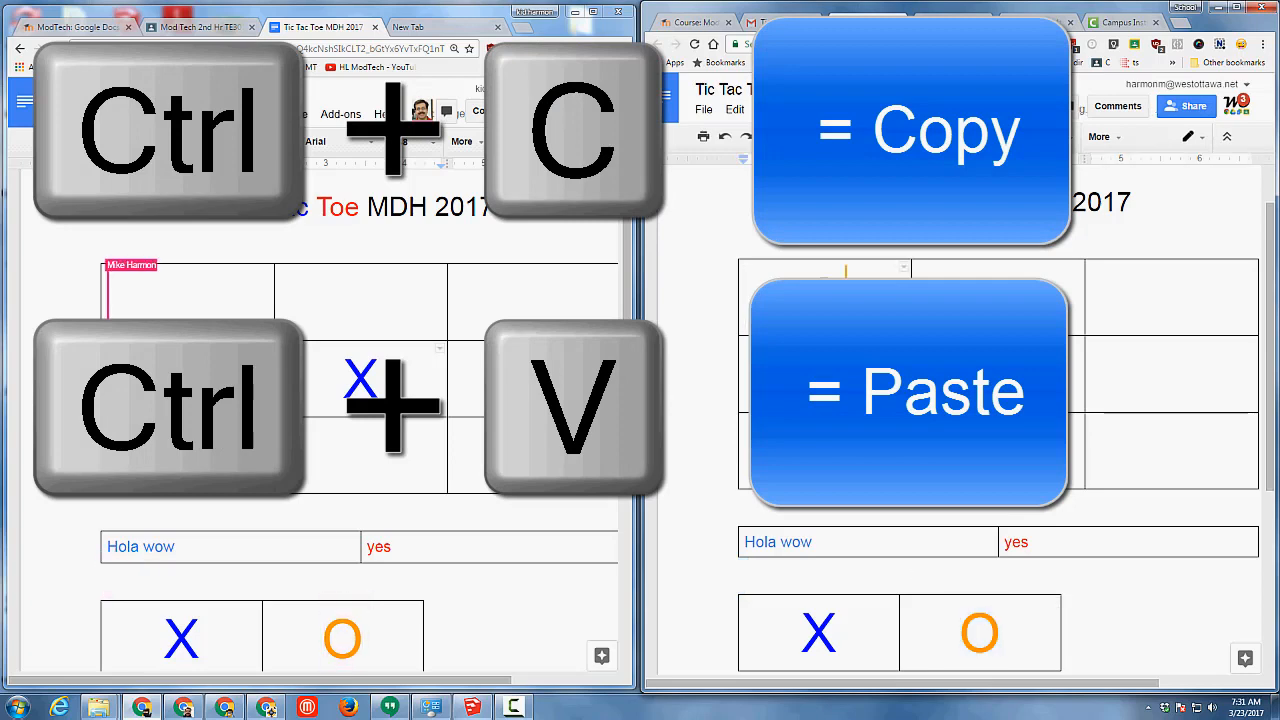
key("ctrl+v")
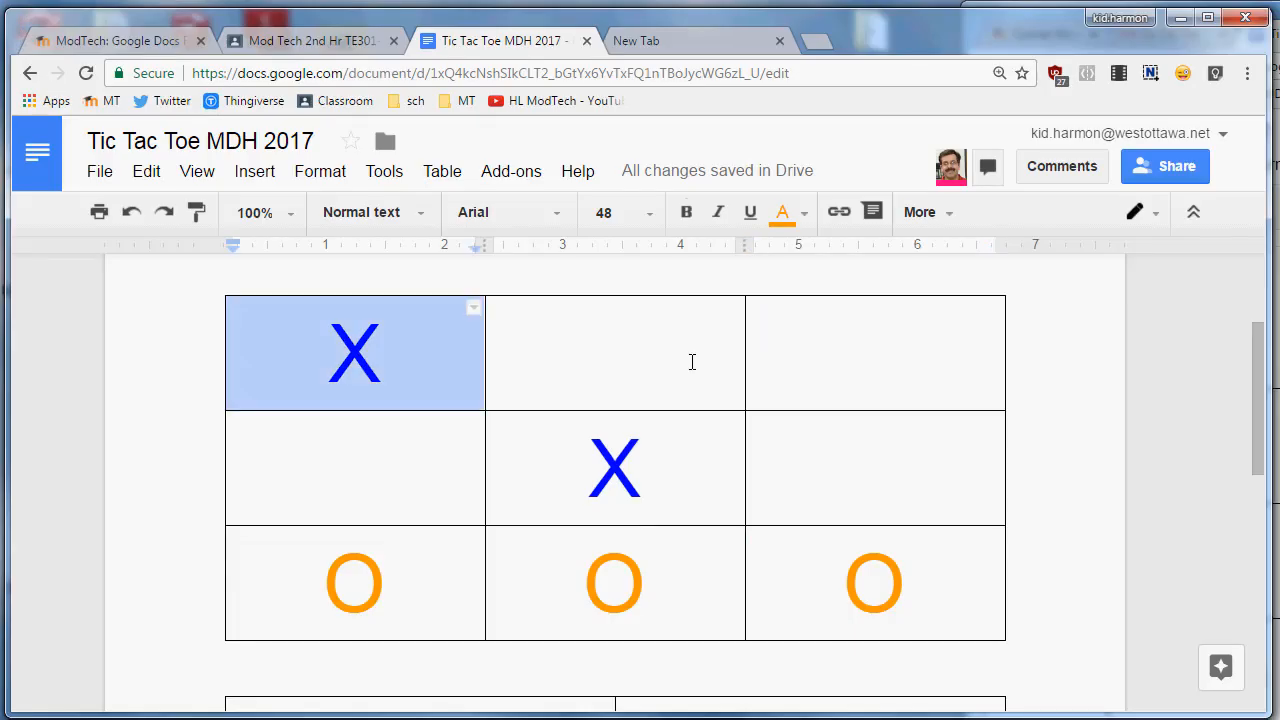
Clear the marks from the first and second rows of the game grid, keeping the table itself
left_click_drag(691, 363, 831, 362)
key("Delete")
left_click_drag(400, 460, 789, 460)
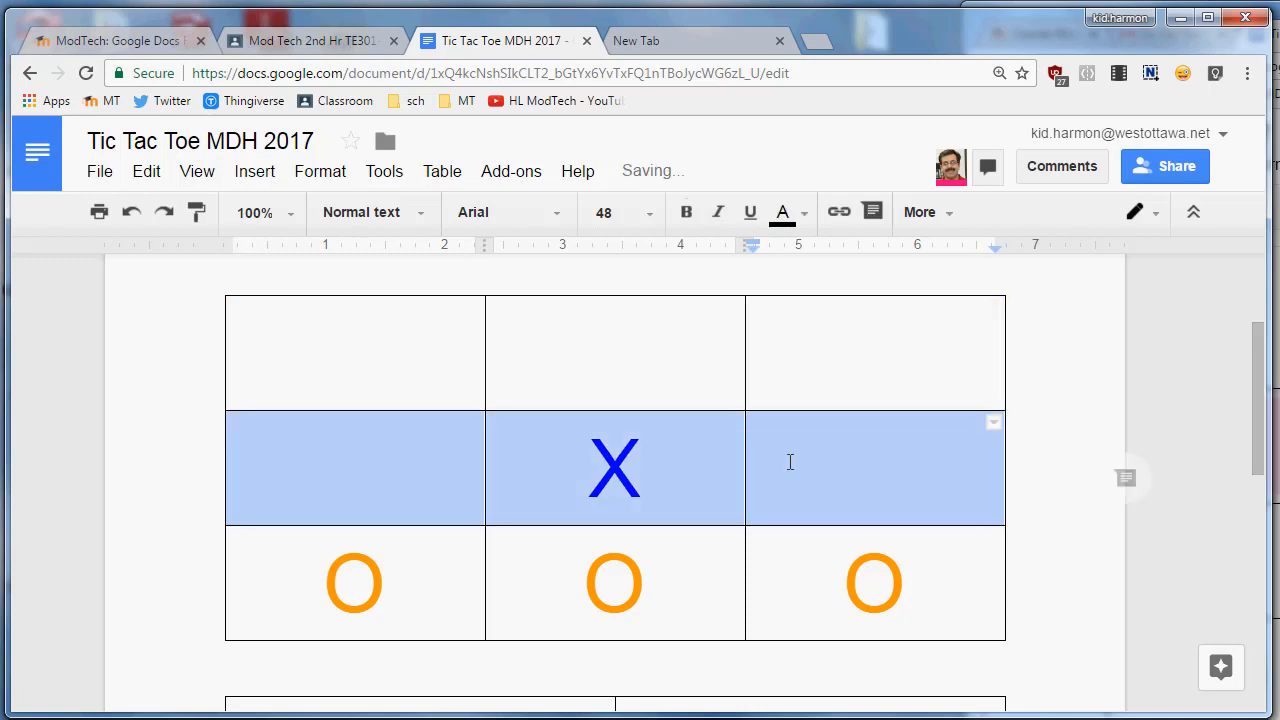
key("Delete")
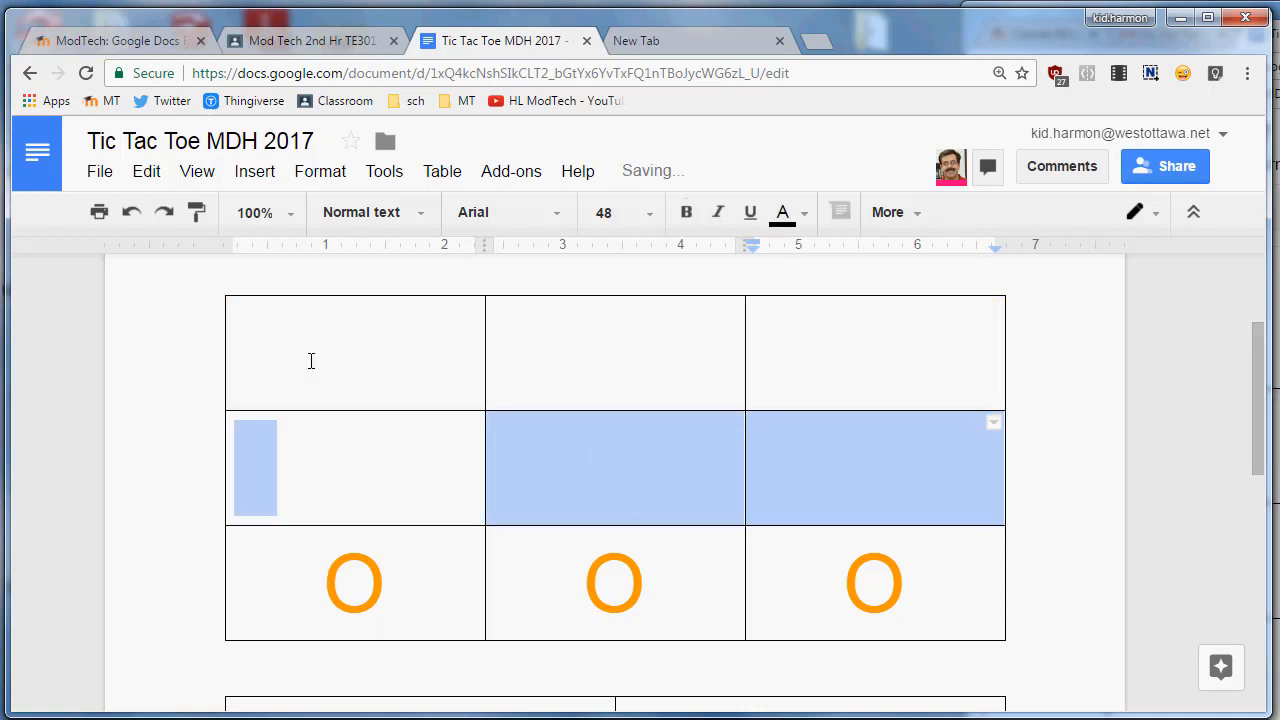
Try to clear all three rows of the game grid in one deletion, and undo it
left_click_drag(311, 361, 937, 554)
key("Delete")
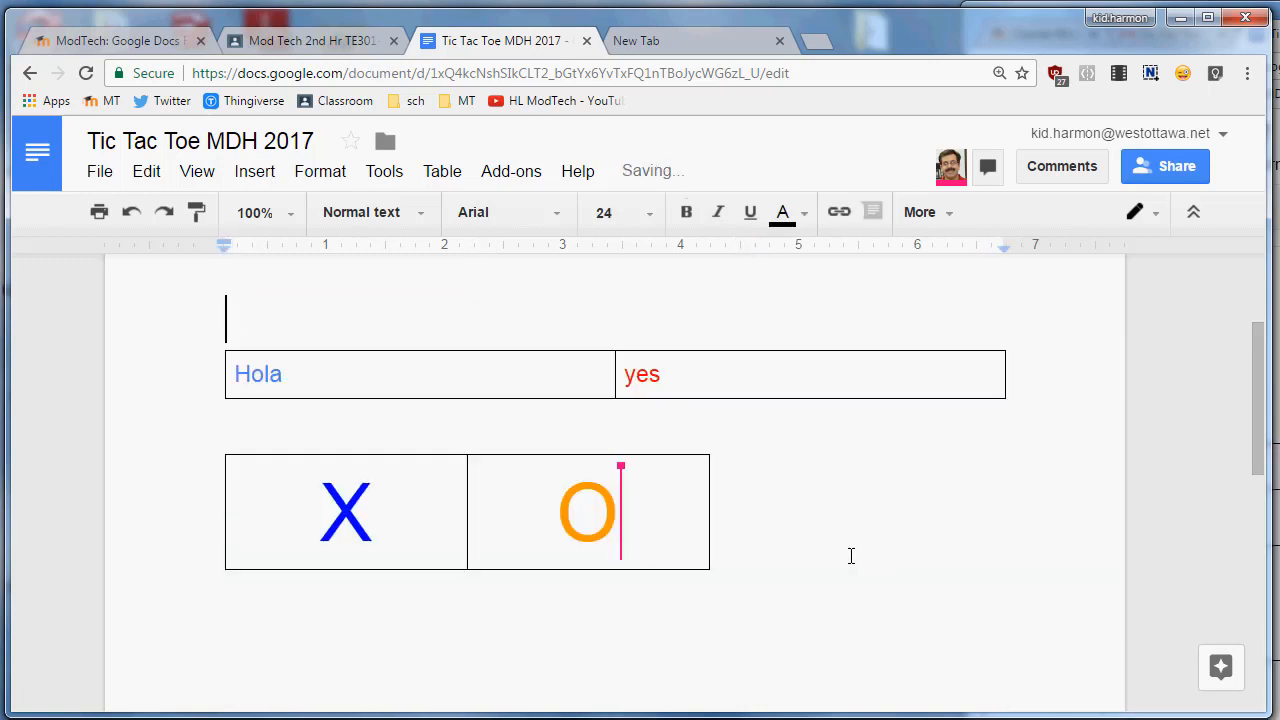
key("ctrl+z")
key("ctrl+z")
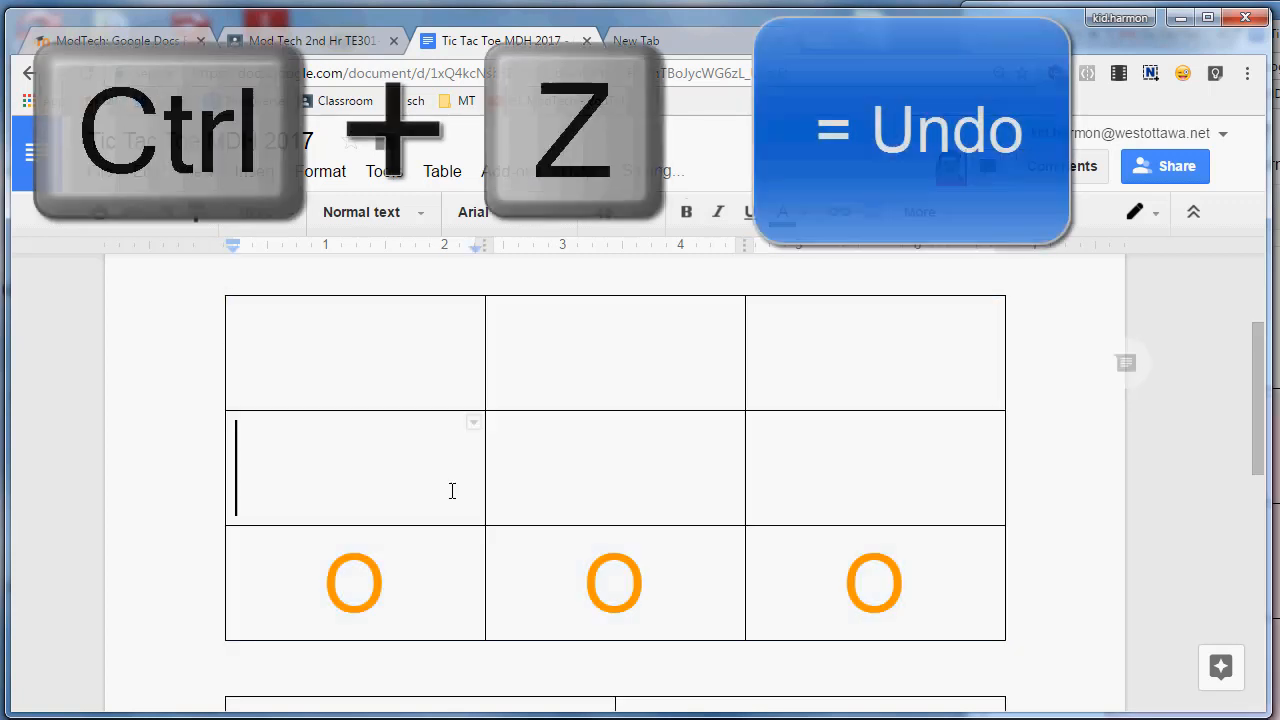
Clear the three orange O marks from the last row of the game grid
left_click_drag(260, 594, 903, 592)
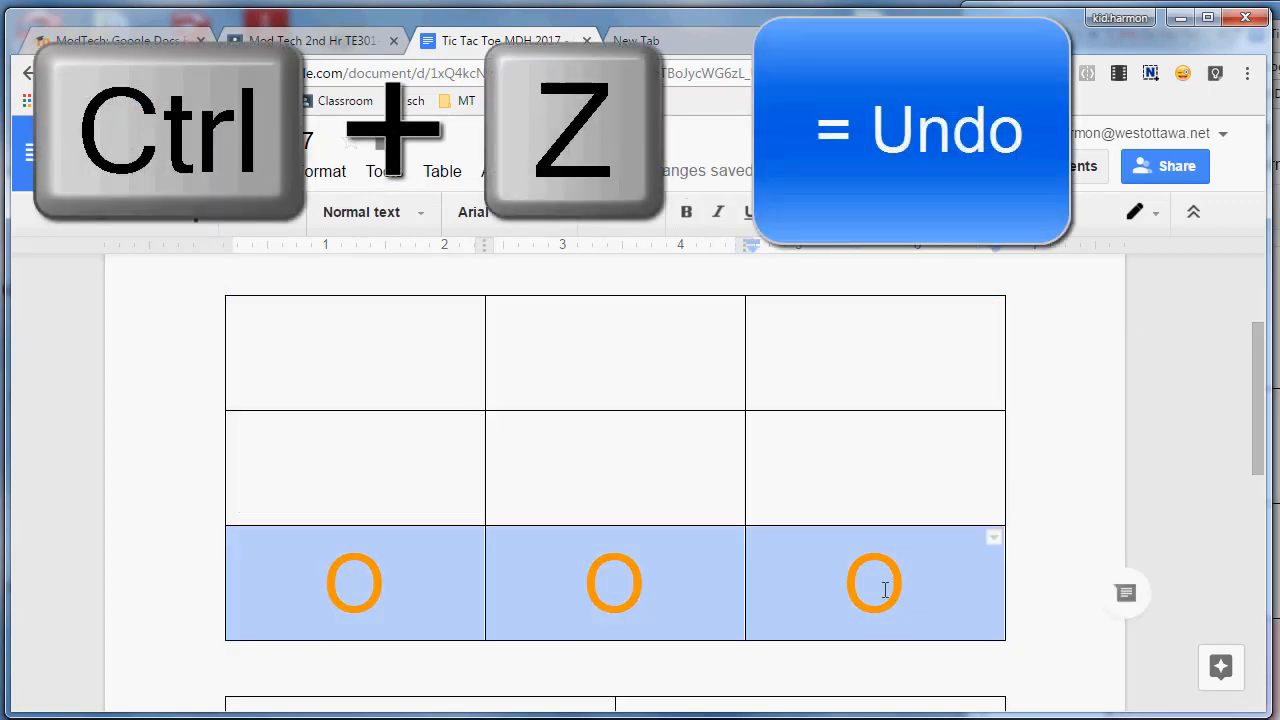
key("Delete")
left_click(596, 543)
left_click_drag(345, 592, 912, 565)
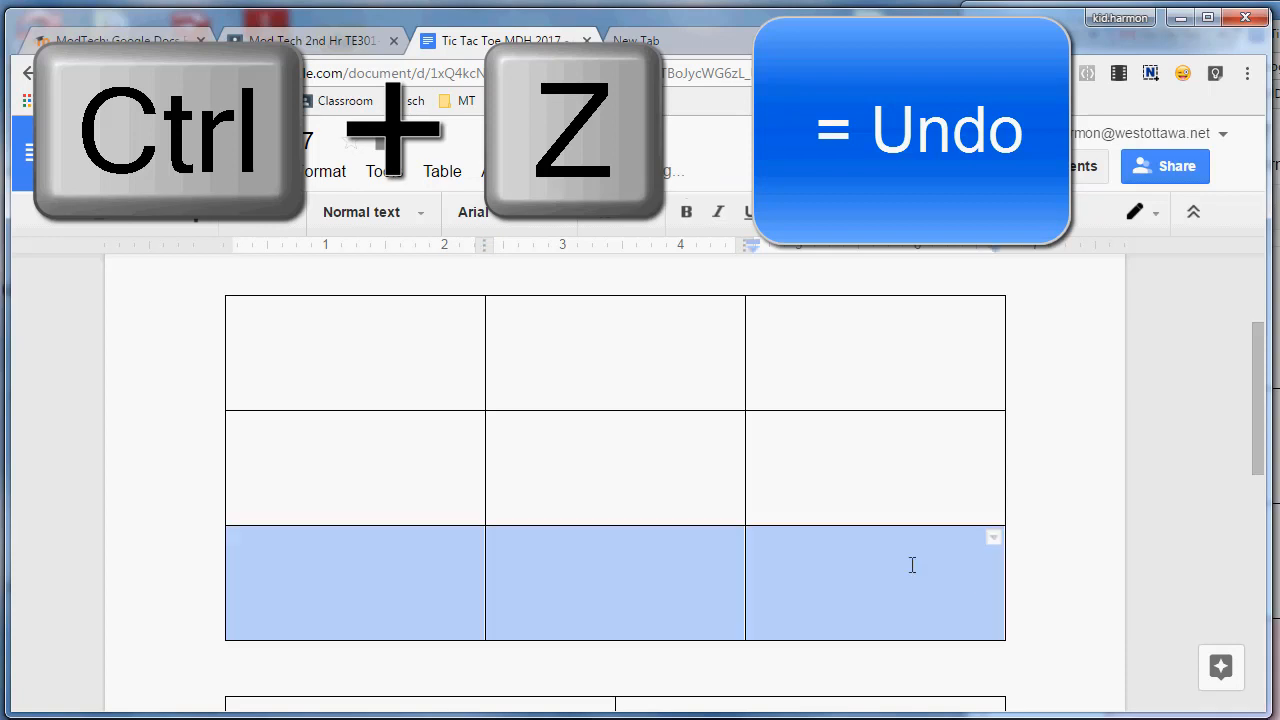
left_click_drag(912, 481, 410, 477)
left_click_drag(364, 346, 346, 576)
double_click(590, 291)
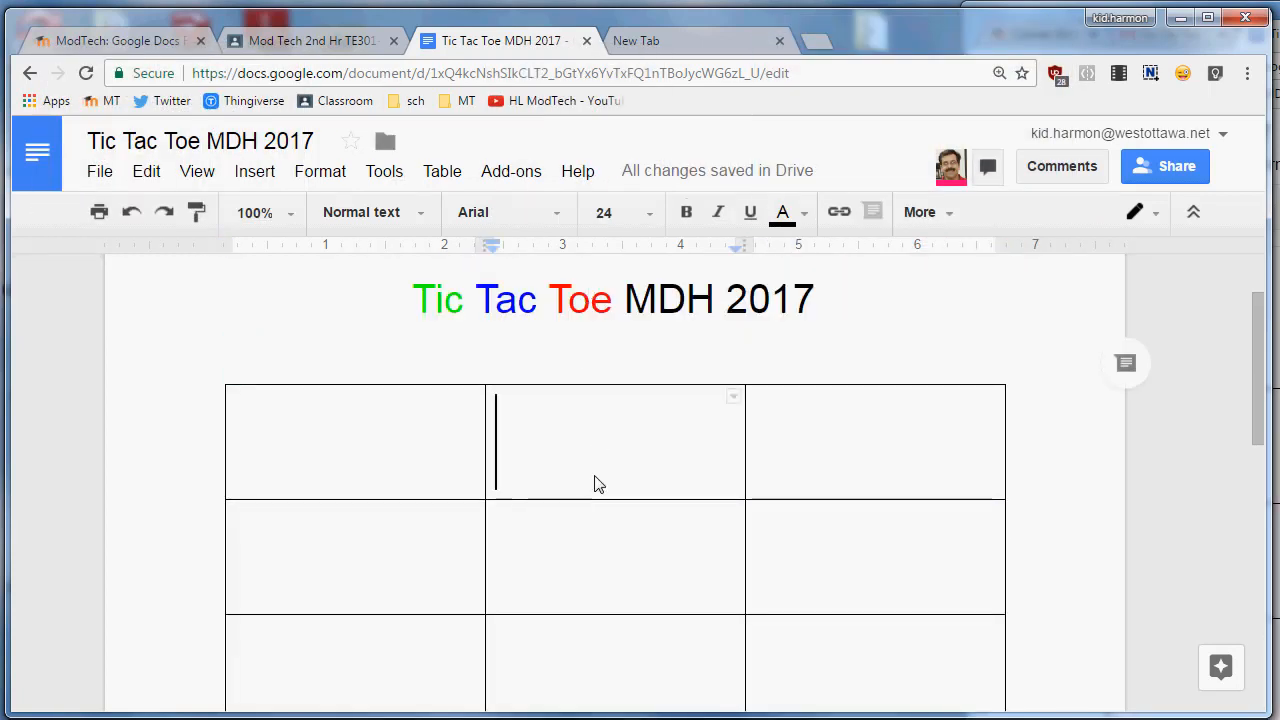
left_click_drag(597, 483, 602, 514)
scroll(602, 514, "down", 1)
left_click(771, 391)
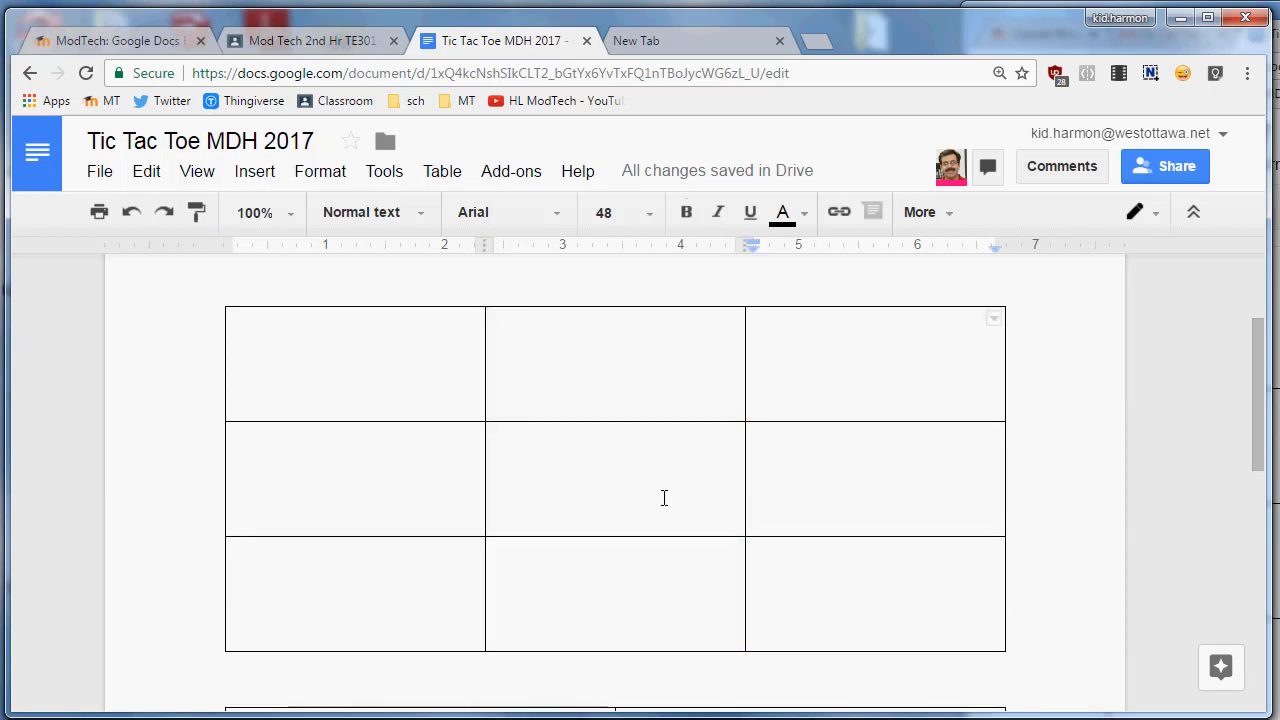
scroll(663, 497, "up", 2)
scroll(652, 530, "down", 2)
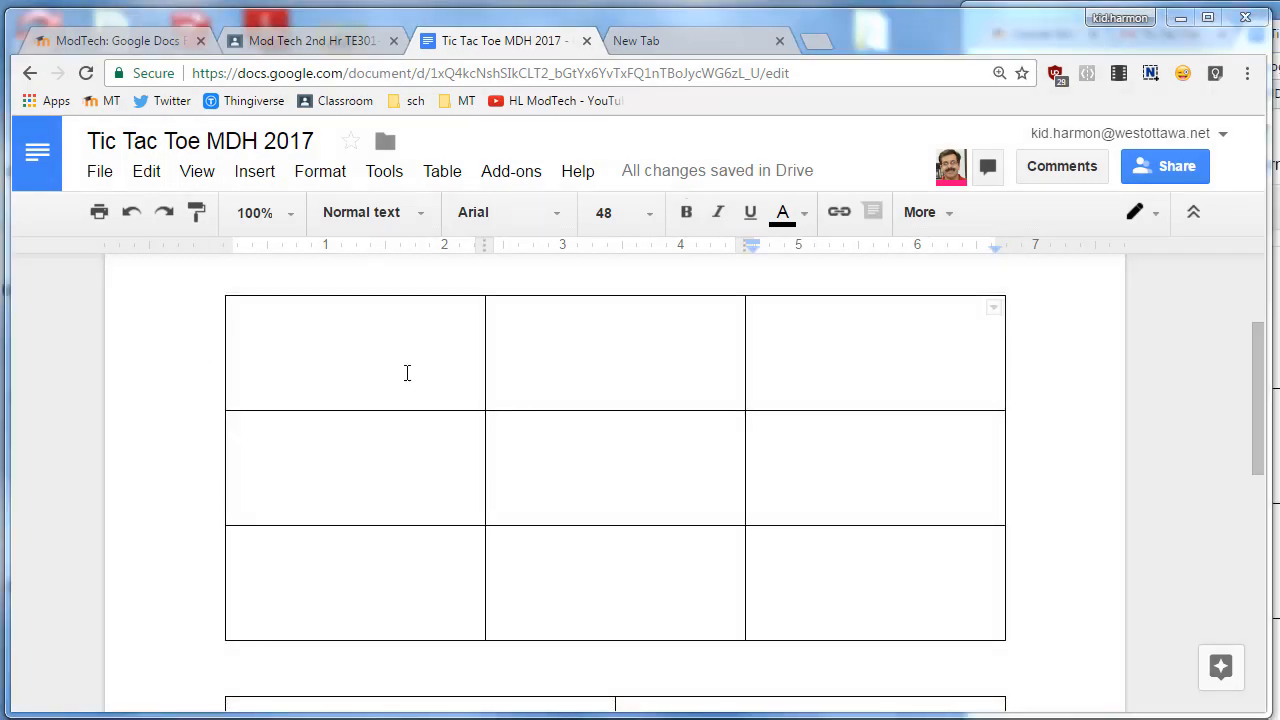
left_click(169, 350)
scroll(169, 350, "down", 1)
scroll(169, 350, "up", 2)
scroll(169, 350, "down", 3)
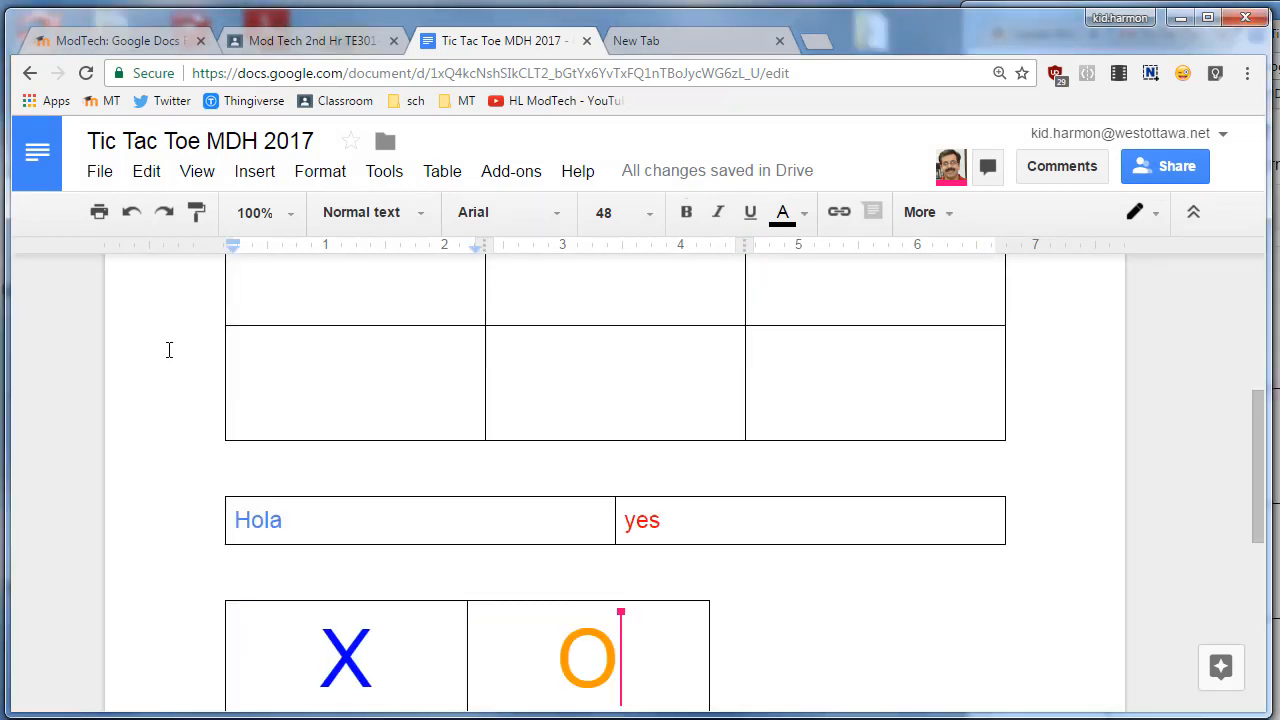